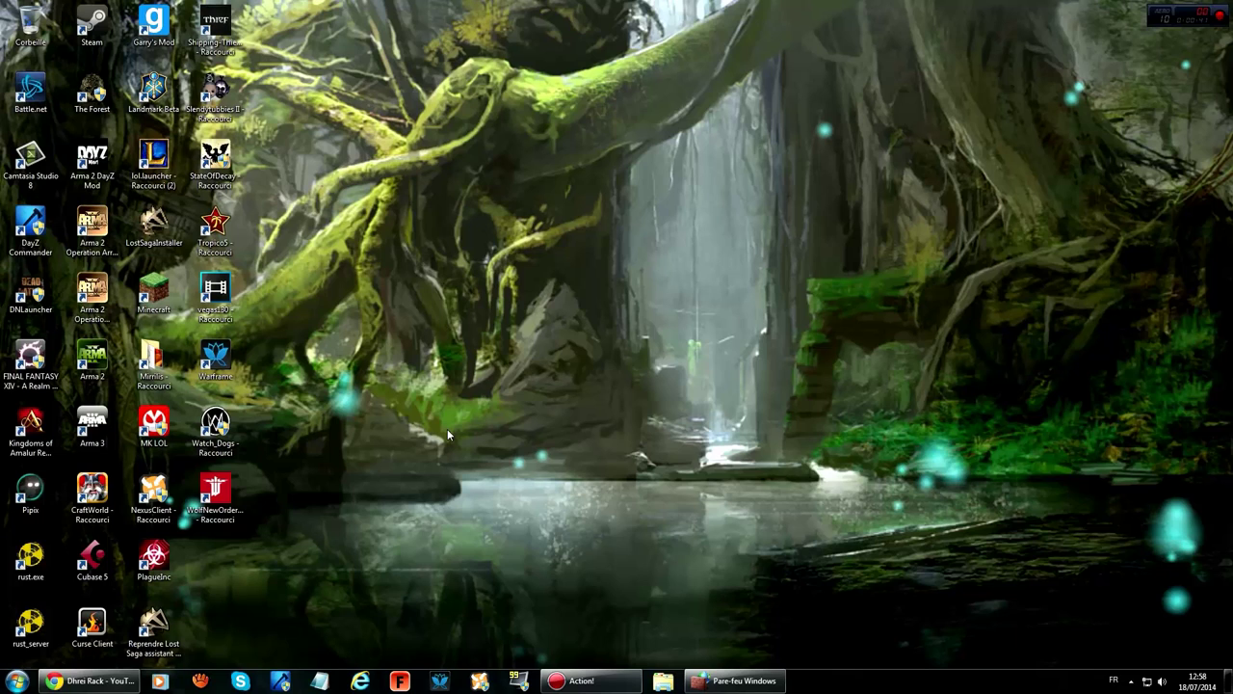
# Find and open the Pare-feu Windows control panel page and maximize its window.
pyautogui.press('super')
pyautogui.write('pare')
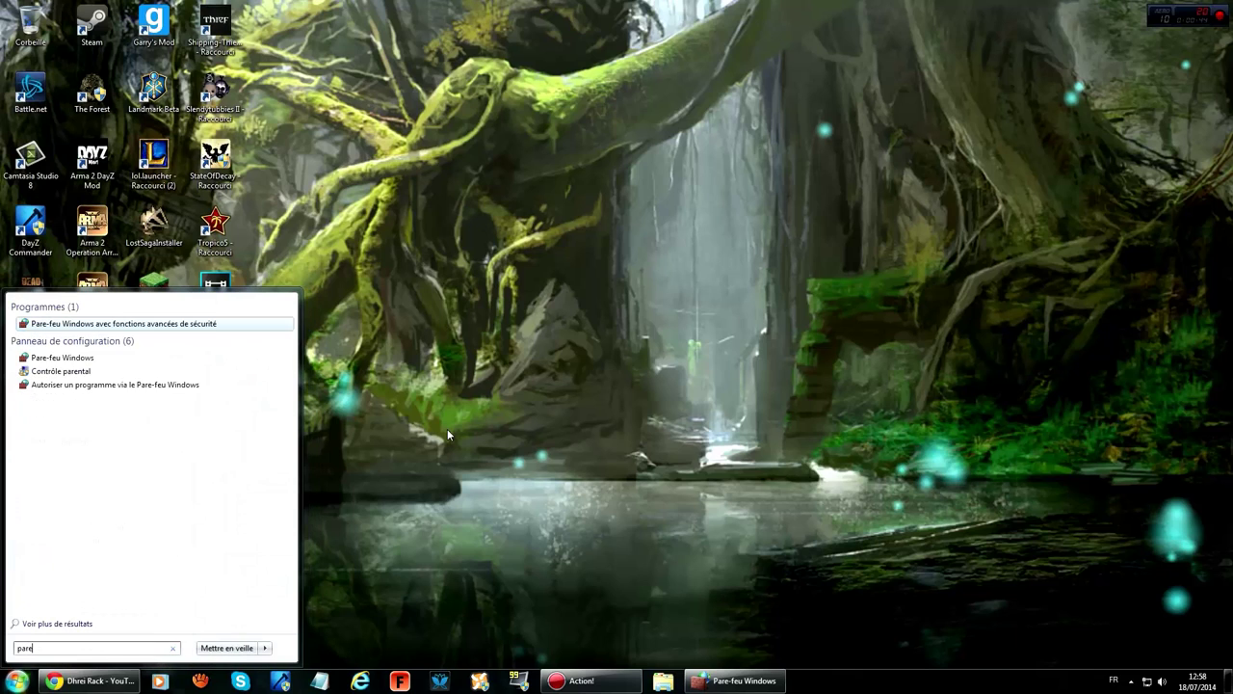
pyautogui.press('Down')
pyautogui.press('Return')
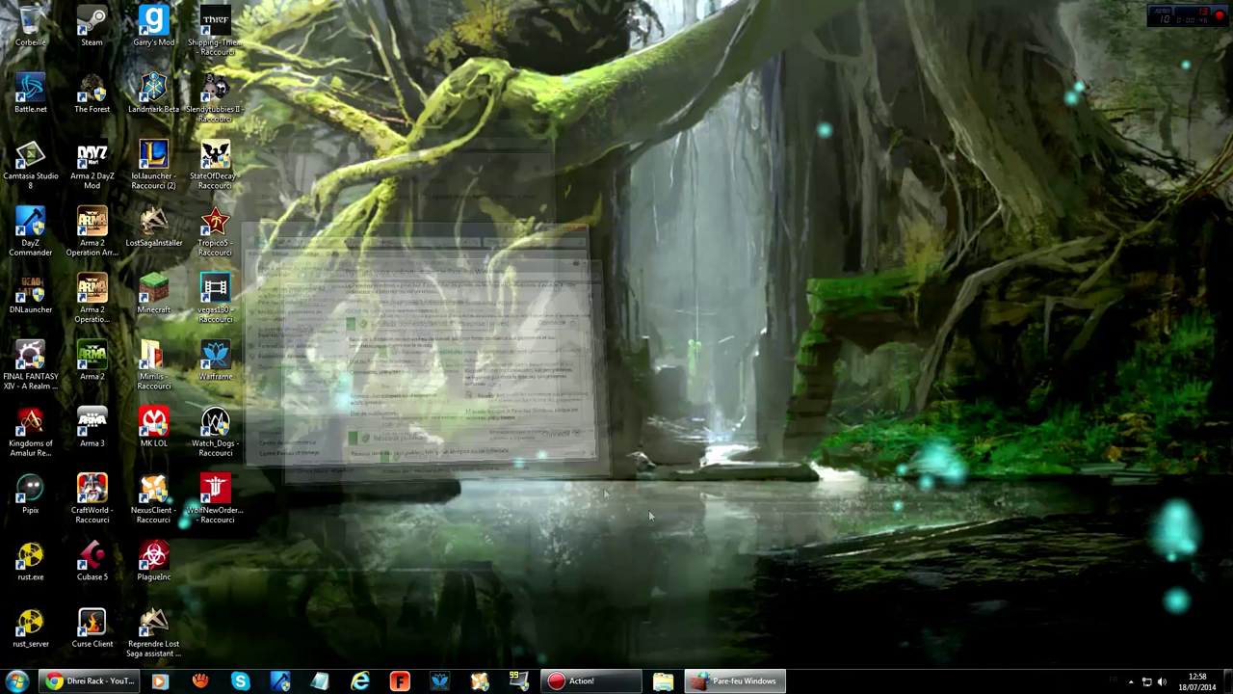
pyautogui.click(484, 16)
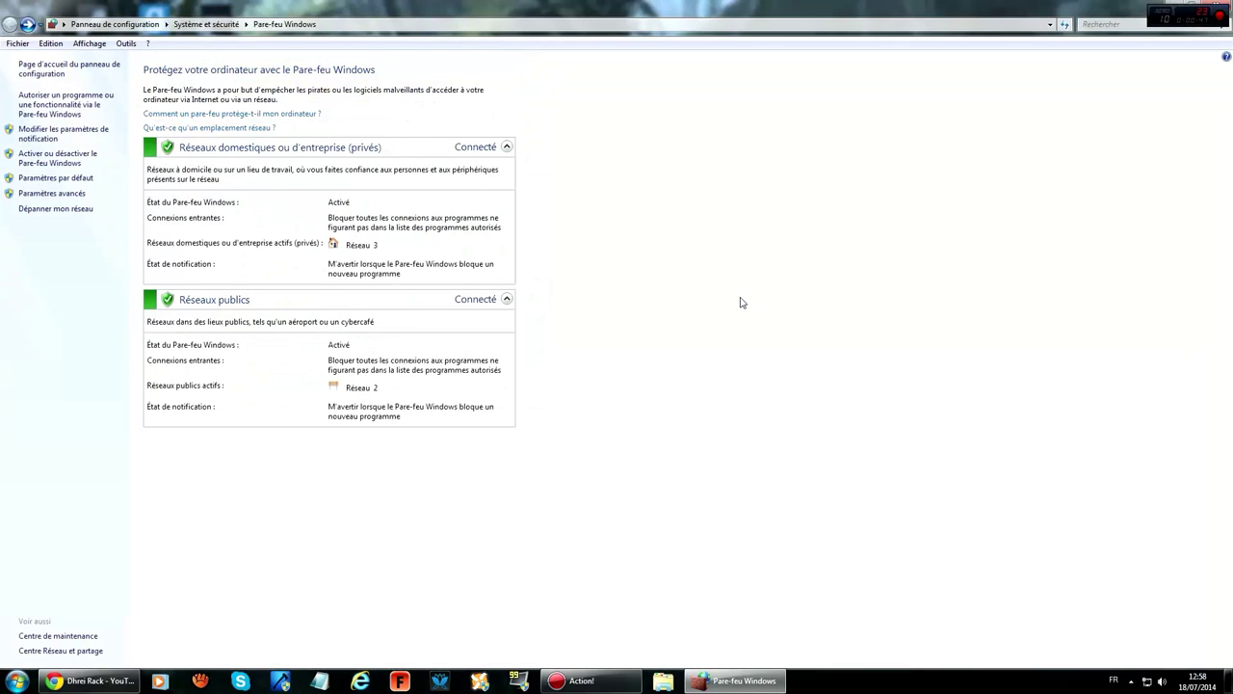
# Review the programs allowed through the firewall and the list of other programs that can be added, without adding any.
pyautogui.click(85, 107)
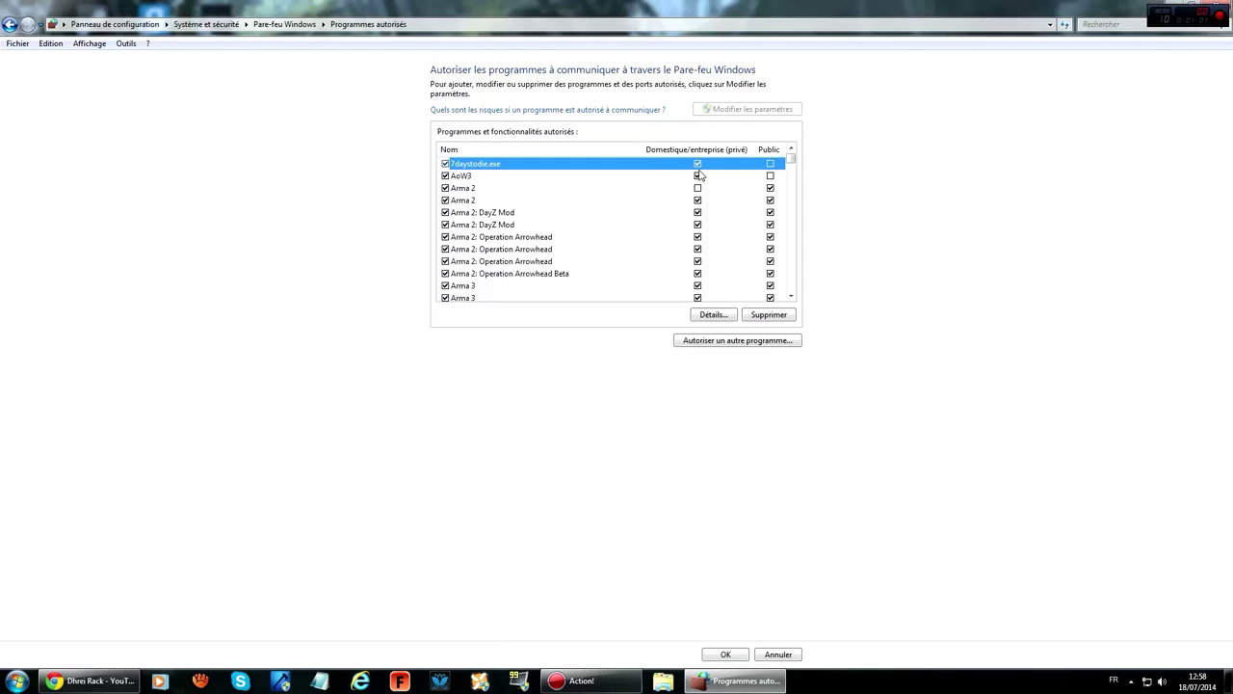
pyautogui.click(736, 342)
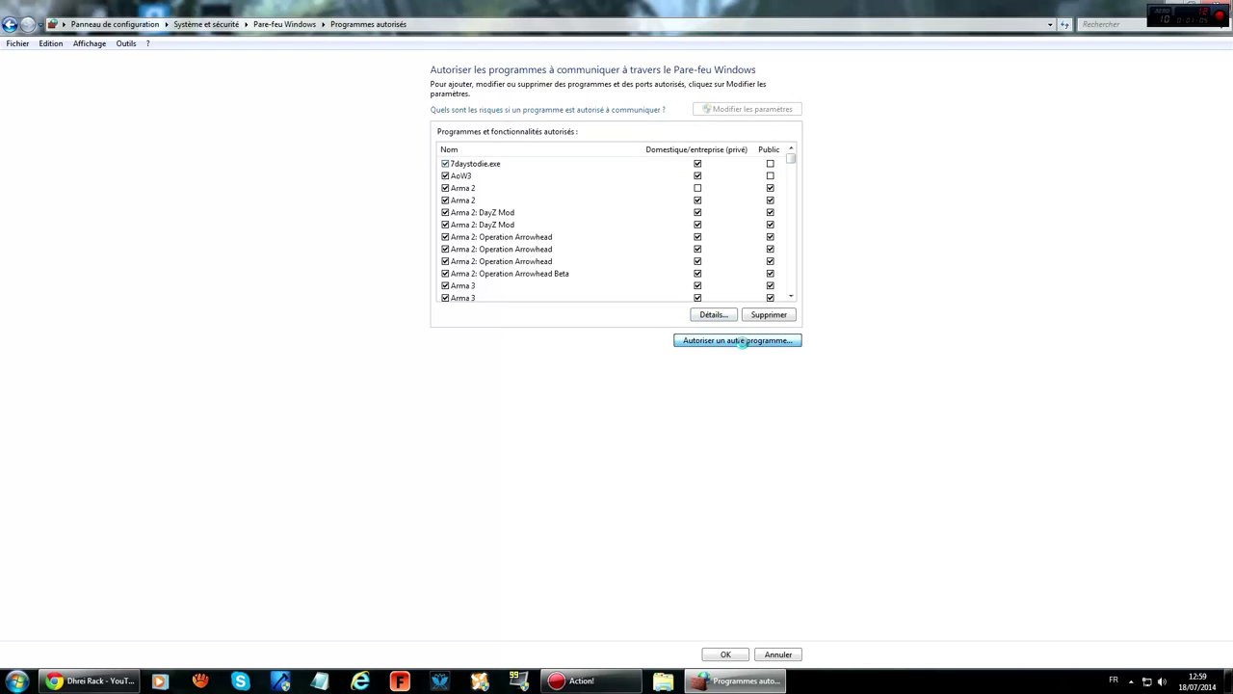
pyautogui.scroll(-3, 696, 314)
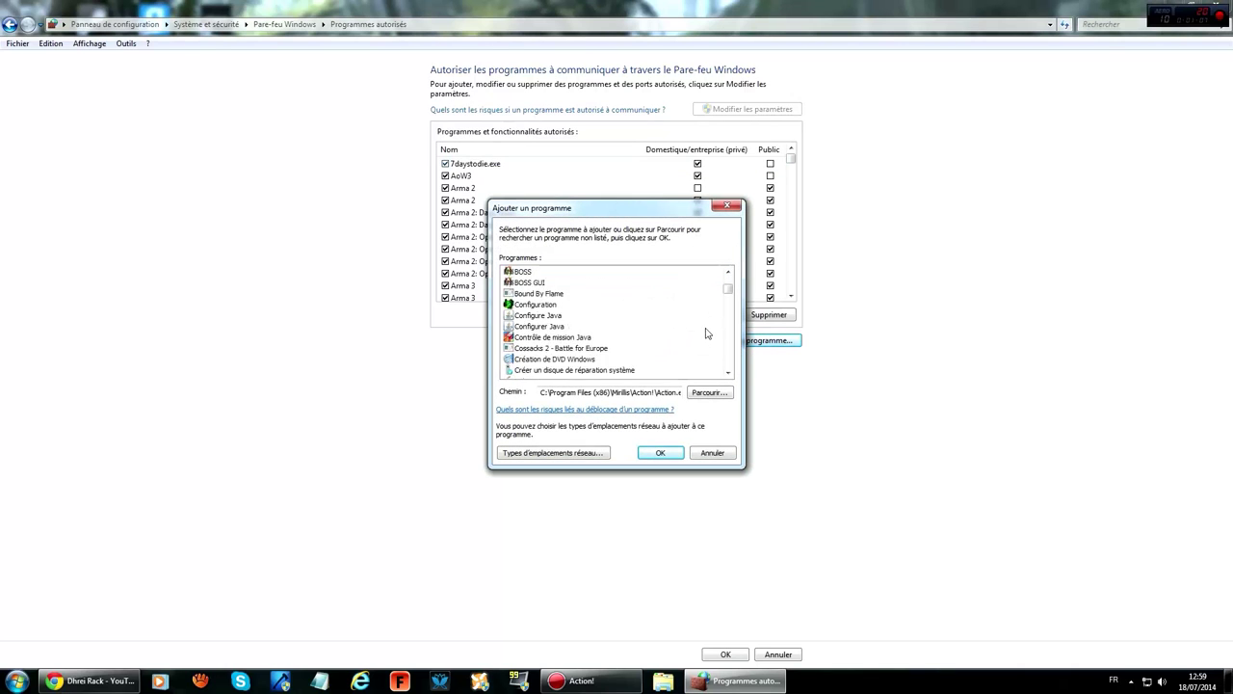
pyautogui.scroll(3, 707, 331)
pyautogui.moveTo(727, 282); pyautogui.dragTo(724, 398)
pyautogui.click(727, 206)
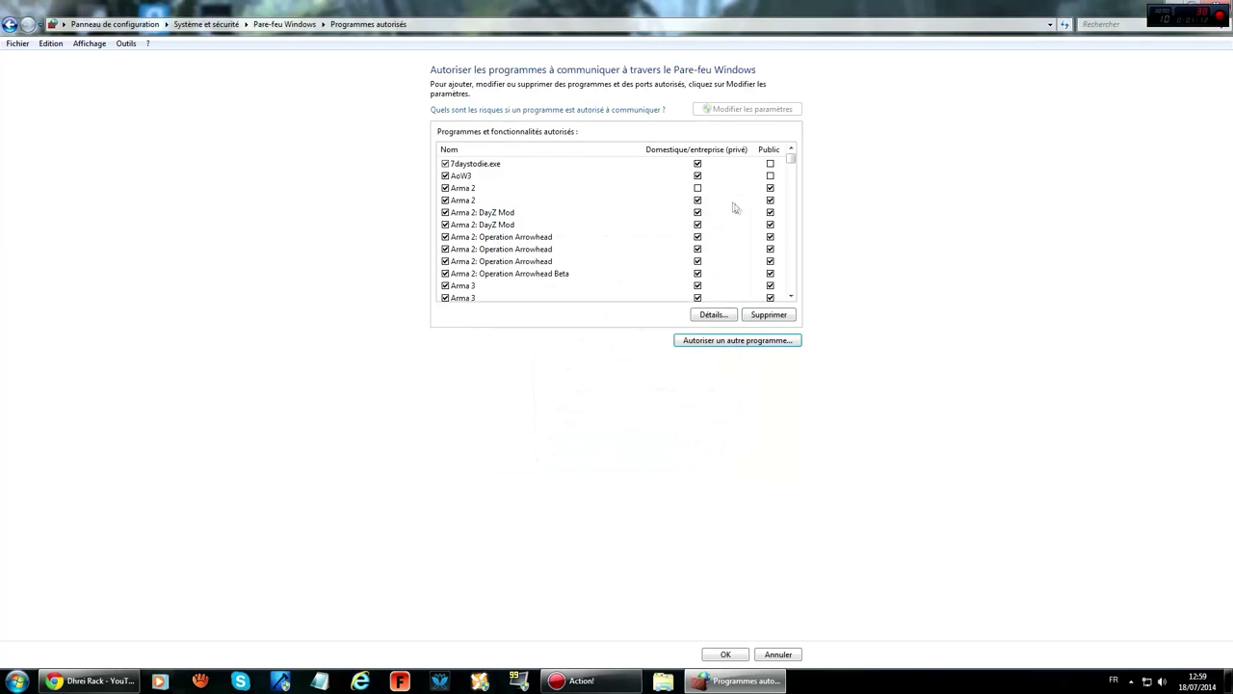
pyautogui.click(10, 24)
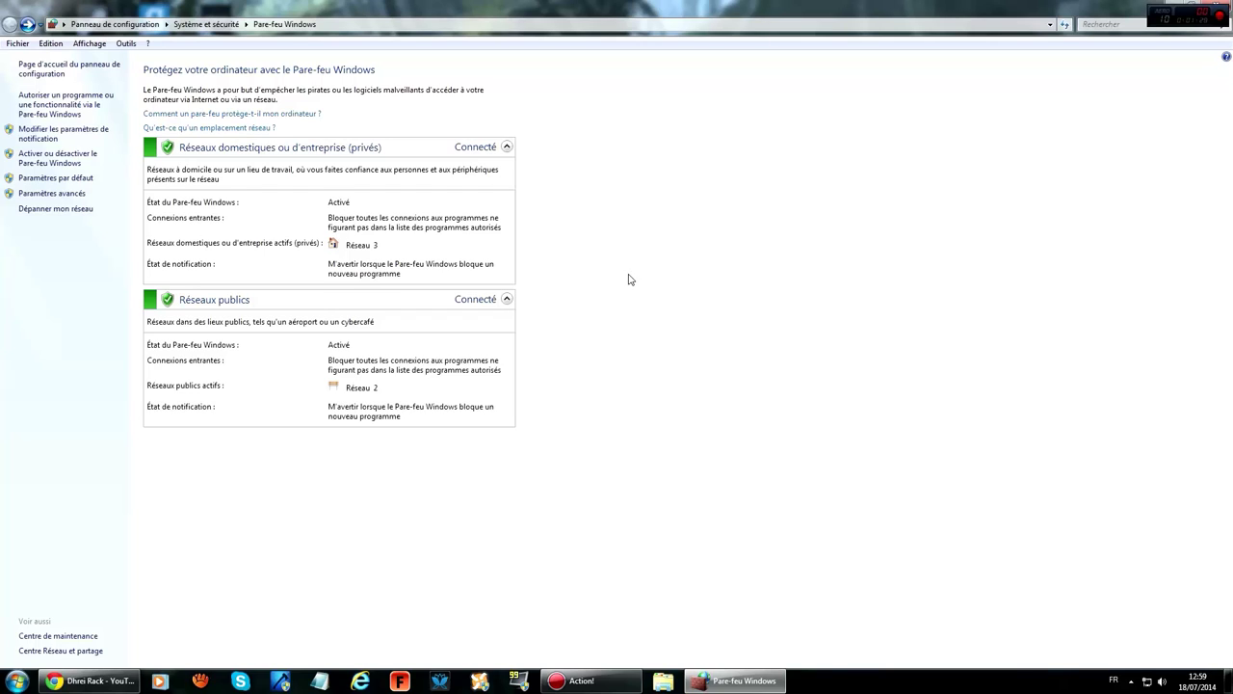
# Open the firewall's advanced settings in a maximized window and display the inbound traffic rules.
pyautogui.click(58, 193)
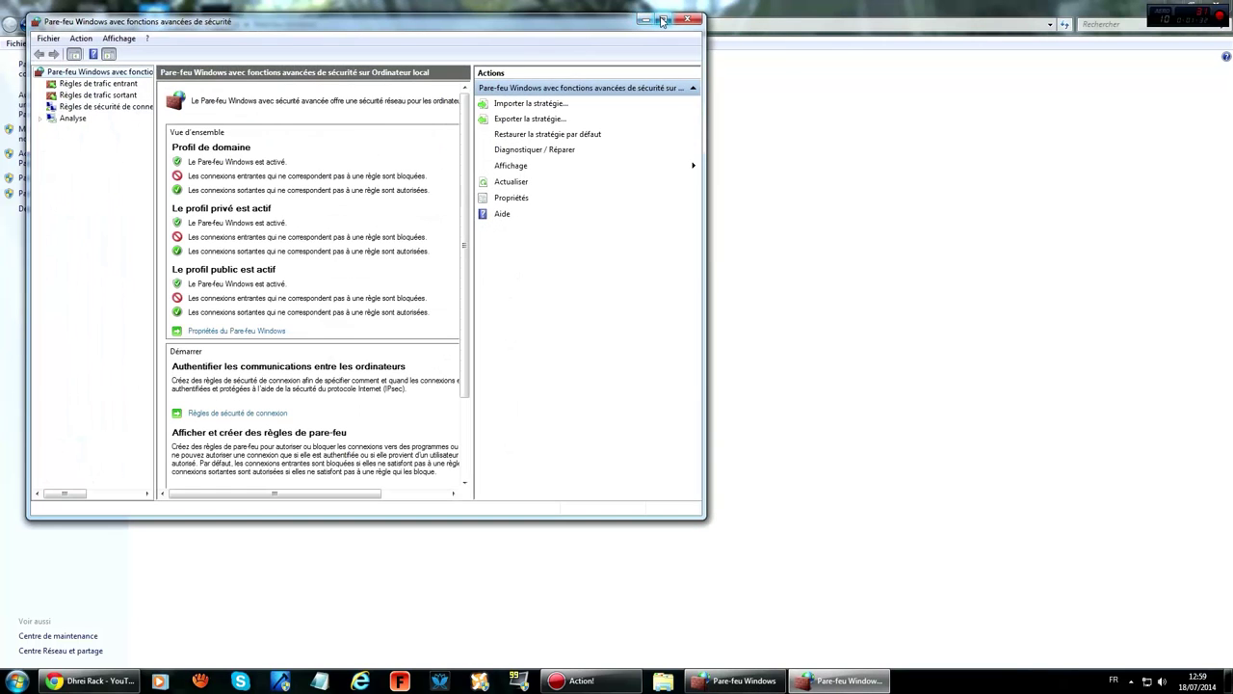
pyautogui.click(663, 21)
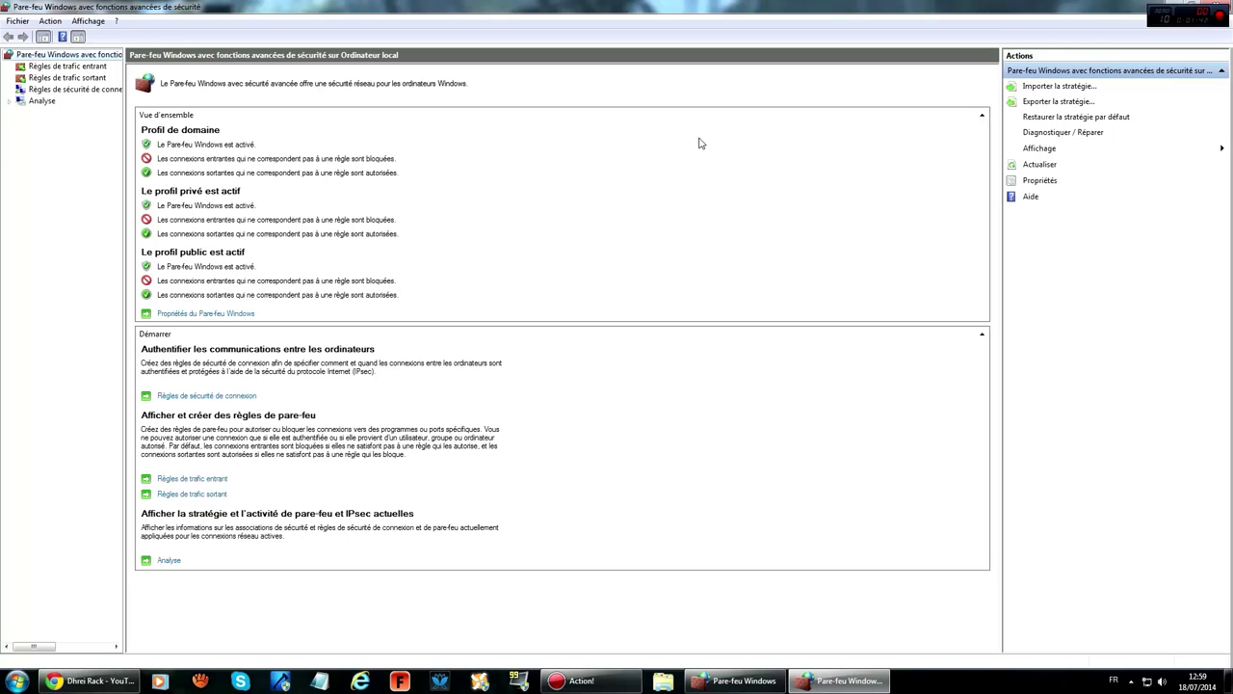
pyautogui.click(72, 67)
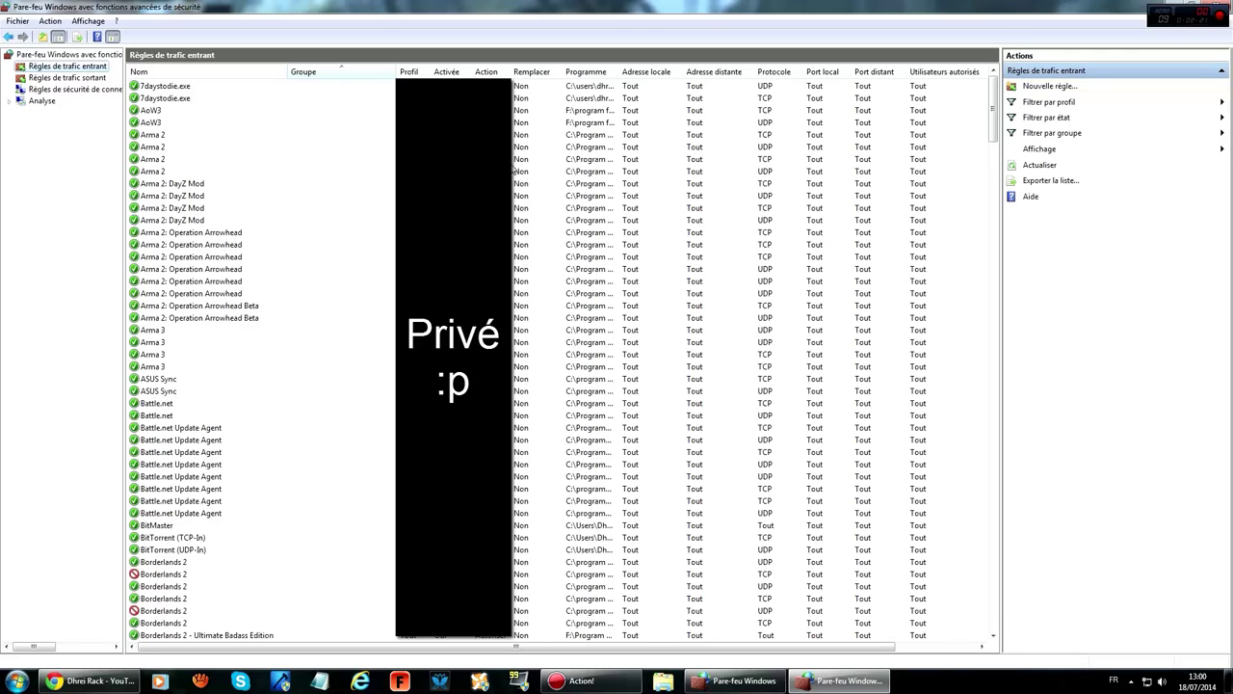
# Start a new inbound rule of type Port, applied to TCP and specific local port 999.
pyautogui.click(1039, 87)
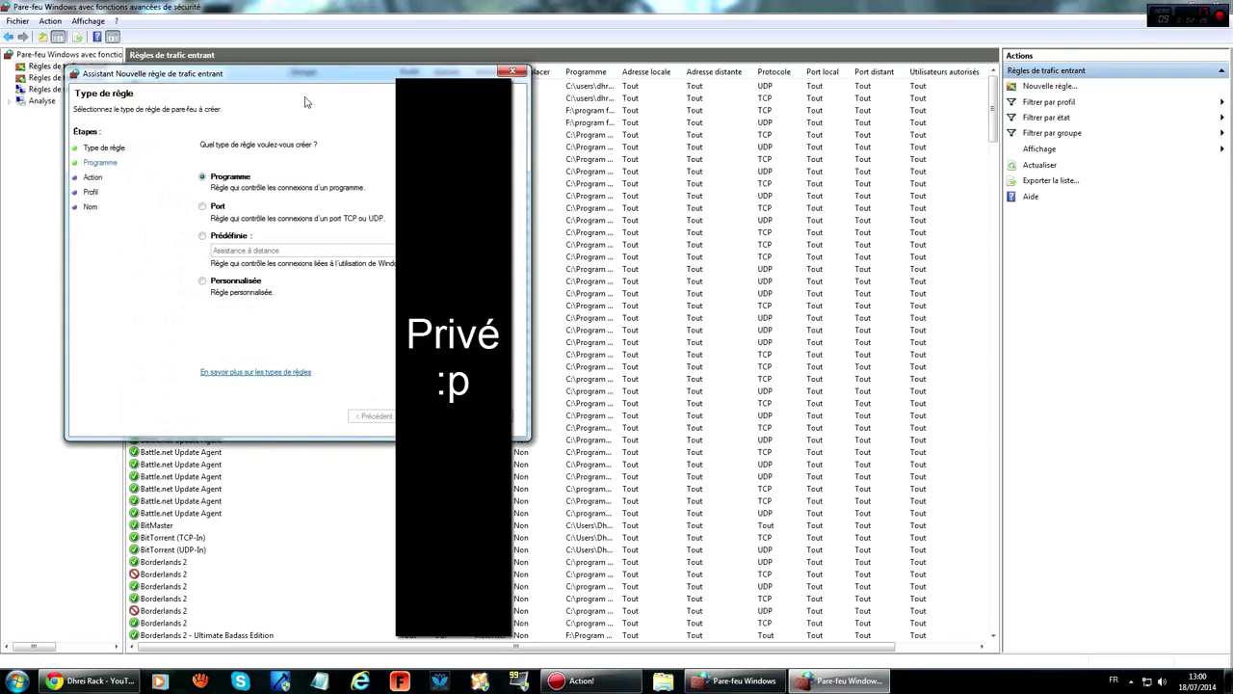
pyautogui.moveTo(319, 81); pyautogui.dragTo(803, 130)
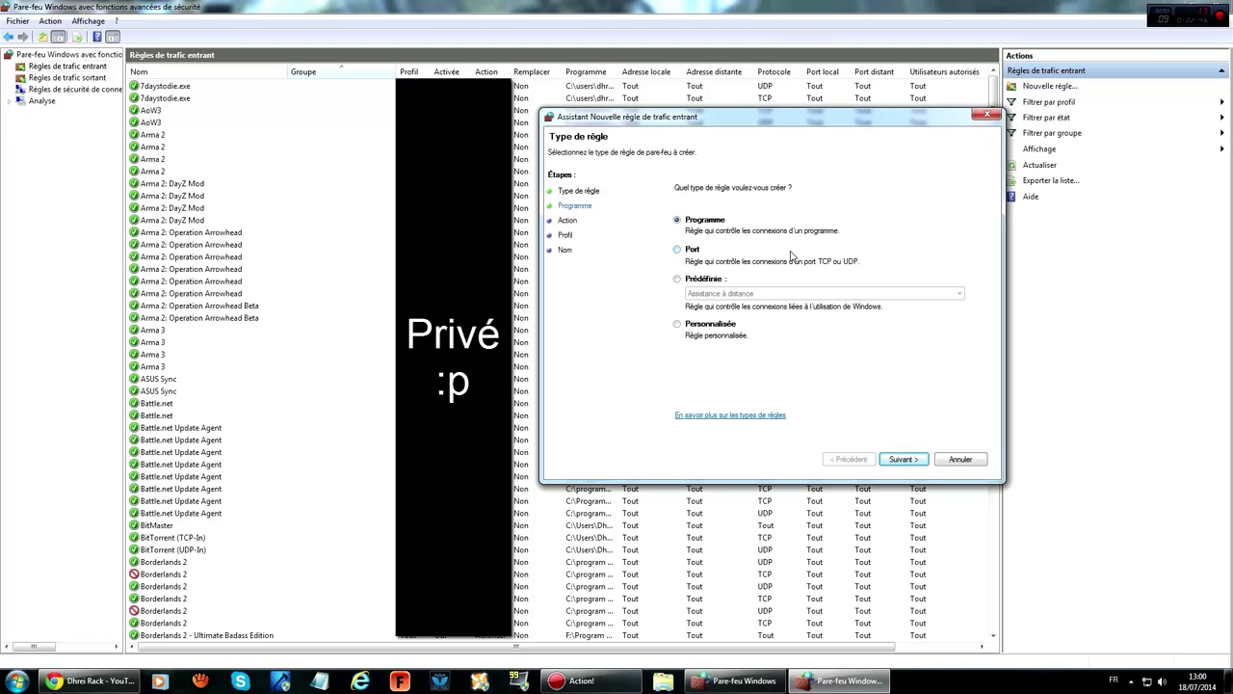
pyautogui.click(678, 250)
pyautogui.click(907, 460)
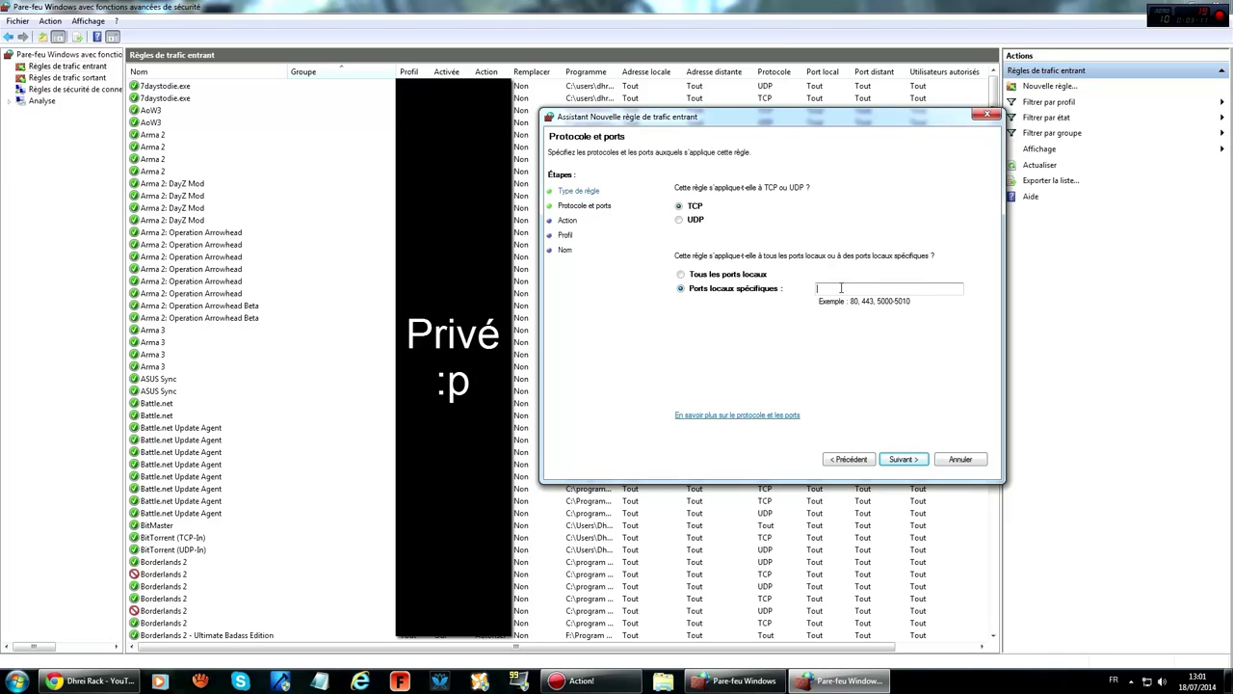
pyautogui.write('999')
pyautogui.click(903, 459)
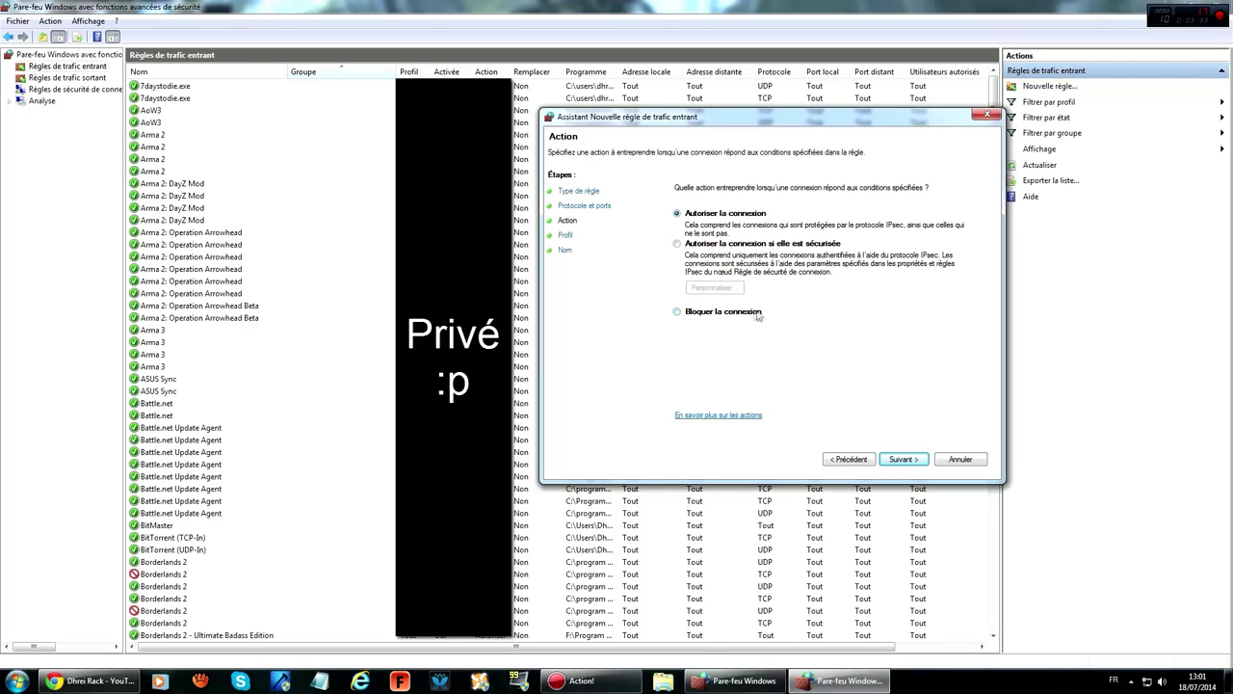
# Allow the connection for the Domaine and Privé profiles only, and finish the inbound rule with the name "exemple de jeu 1".
pyautogui.click(899, 461)
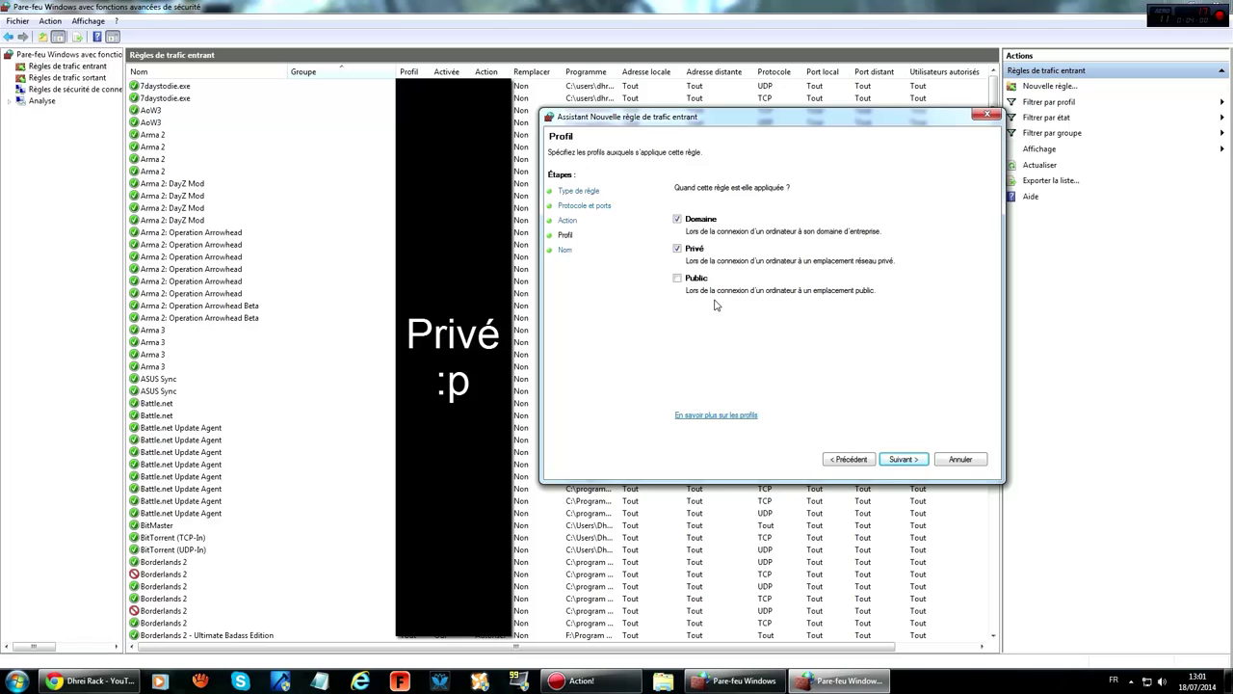
pyautogui.click(909, 459)
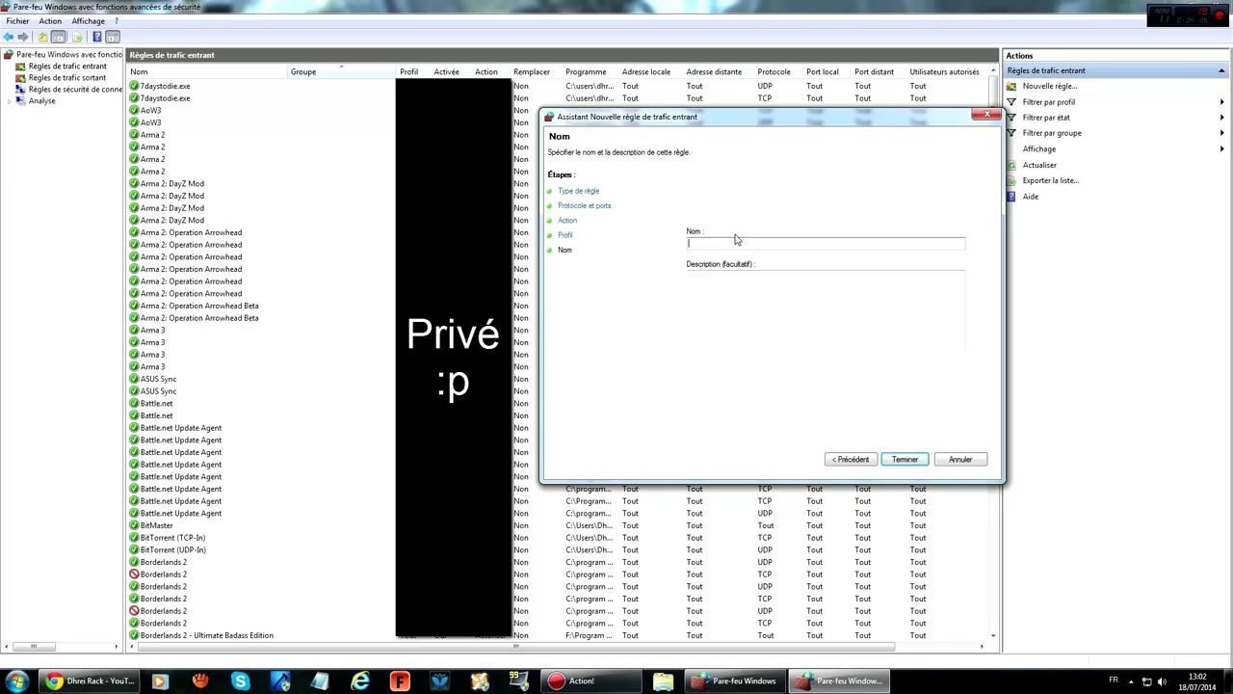
pyautogui.write('exemple de jeu 1')
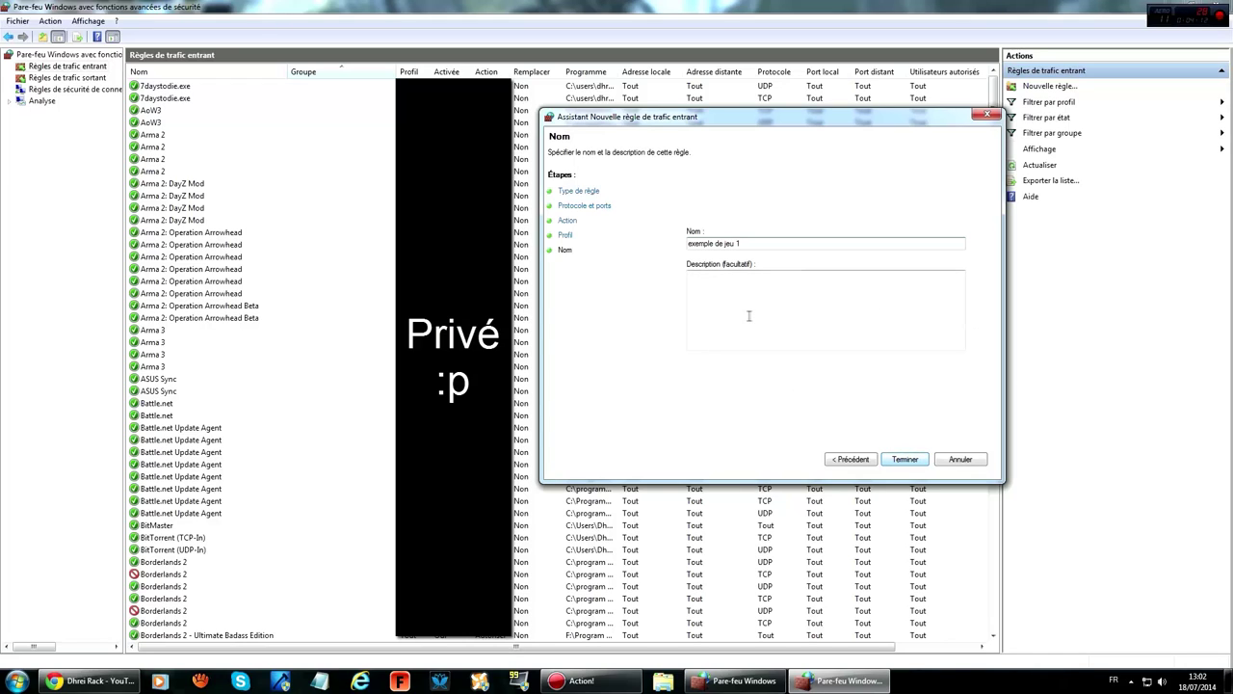
pyautogui.click(906, 460)
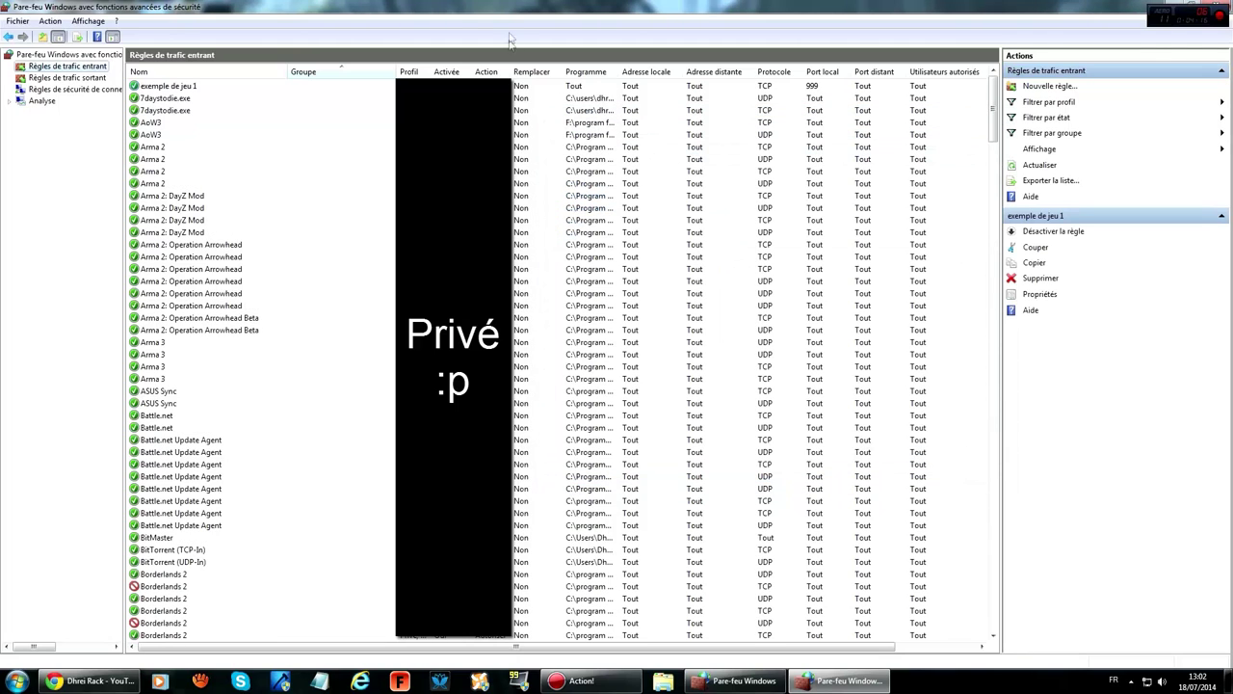
# Select the "exemple de jeu 1" inbound rule, reveal the Action column values and check the commands available for the rule.
pyautogui.click(171, 89)
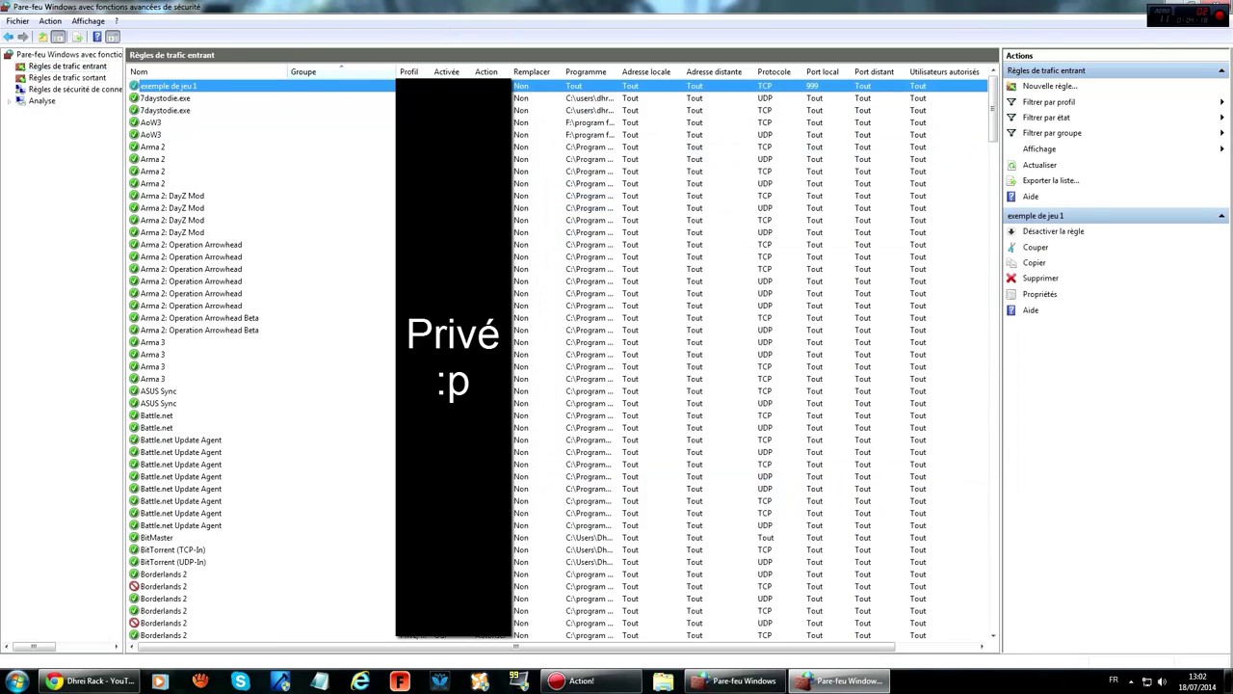
pyautogui.moveTo(432, 71); pyautogui.dragTo(478, 71)
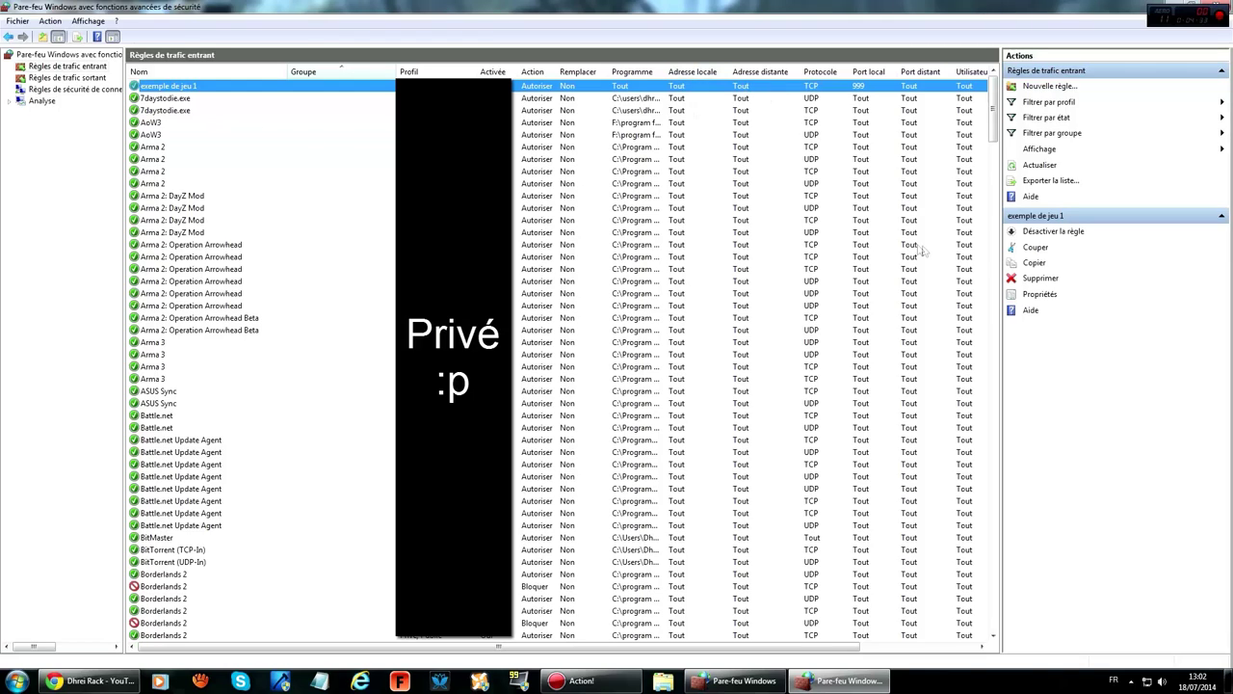
pyautogui.rightClick(229, 88)
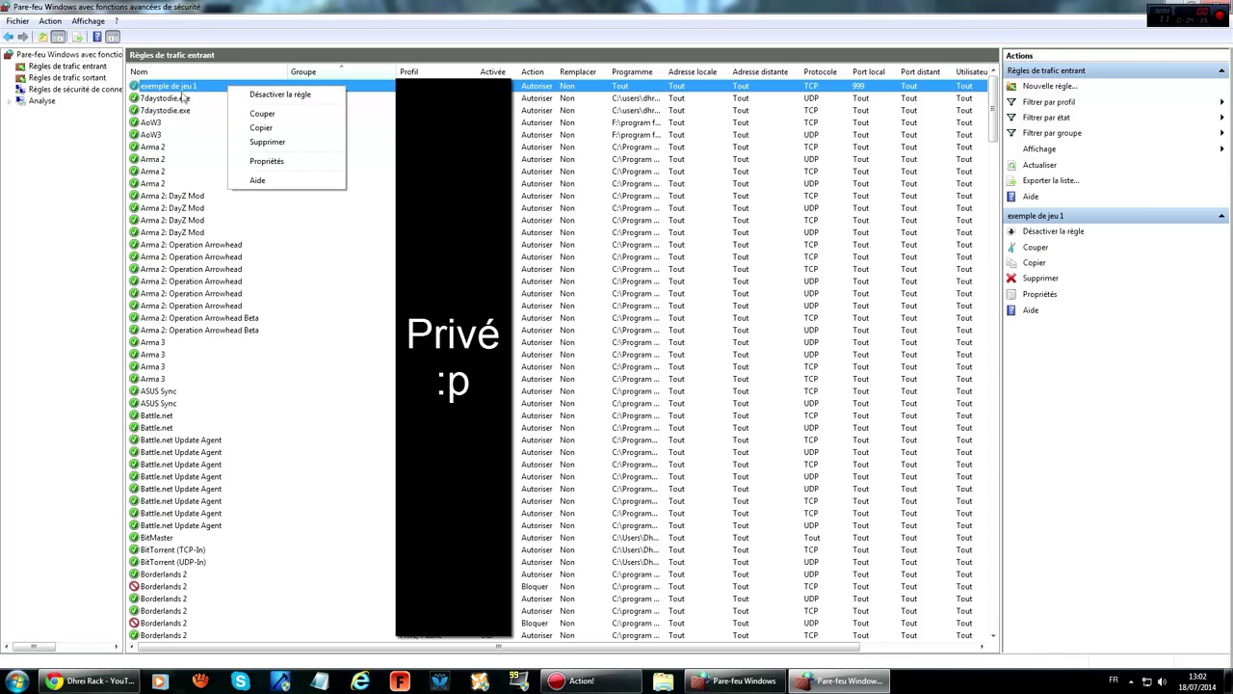
# Display the outbound traffic rules and check the actions available for the Block StarCraft 2 rule.
pyautogui.click(68, 77)
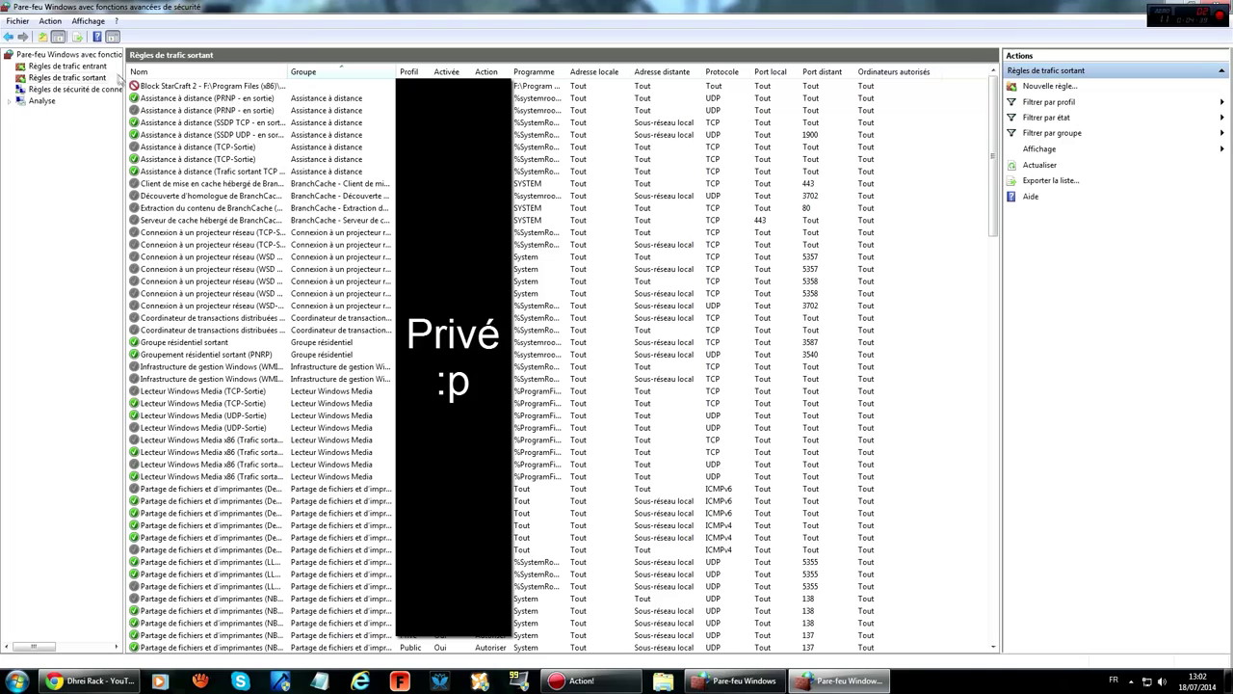
pyautogui.click(235, 86)
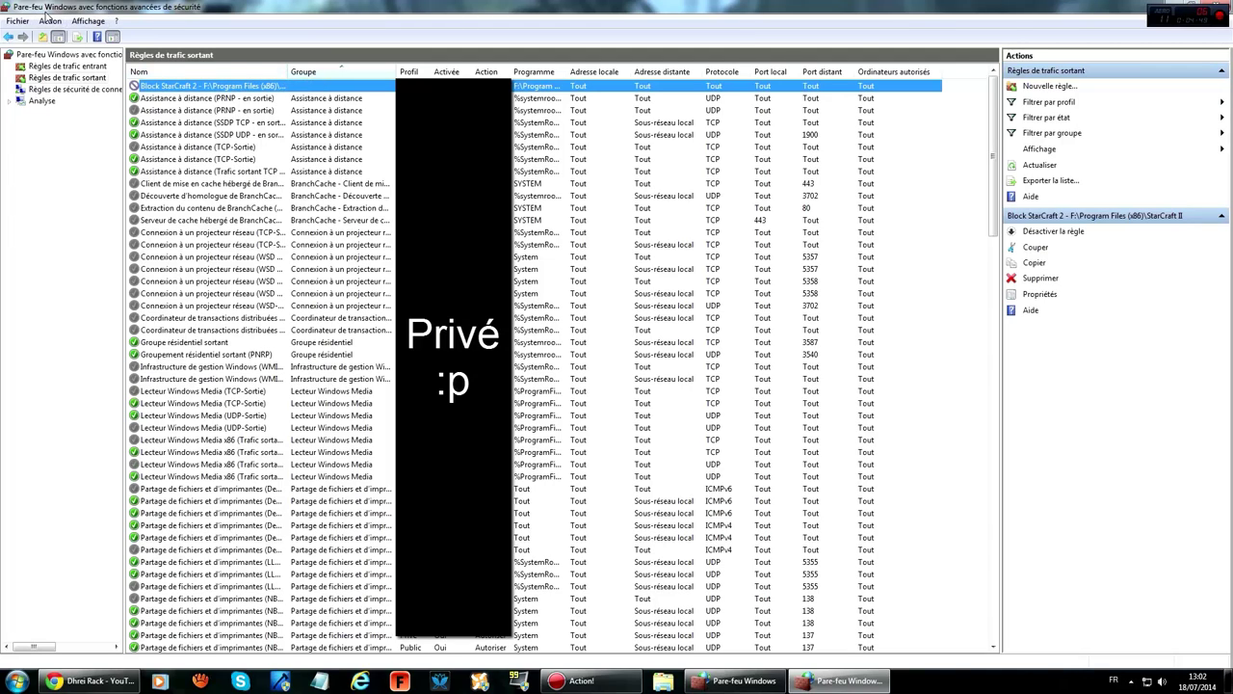
pyautogui.click(53, 22)
pyautogui.moveTo(88, 21)
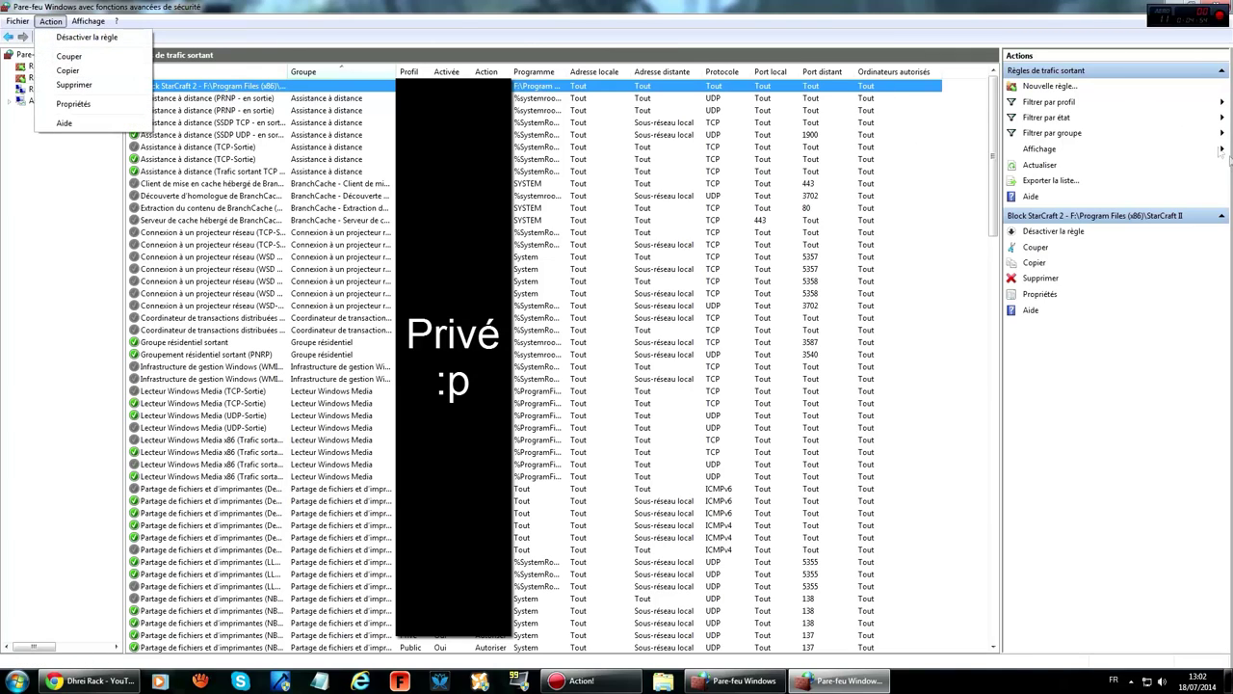
# Start a new outbound rule of type Port, applied to TCP and specific remote port 999.
pyautogui.click(1063, 88)
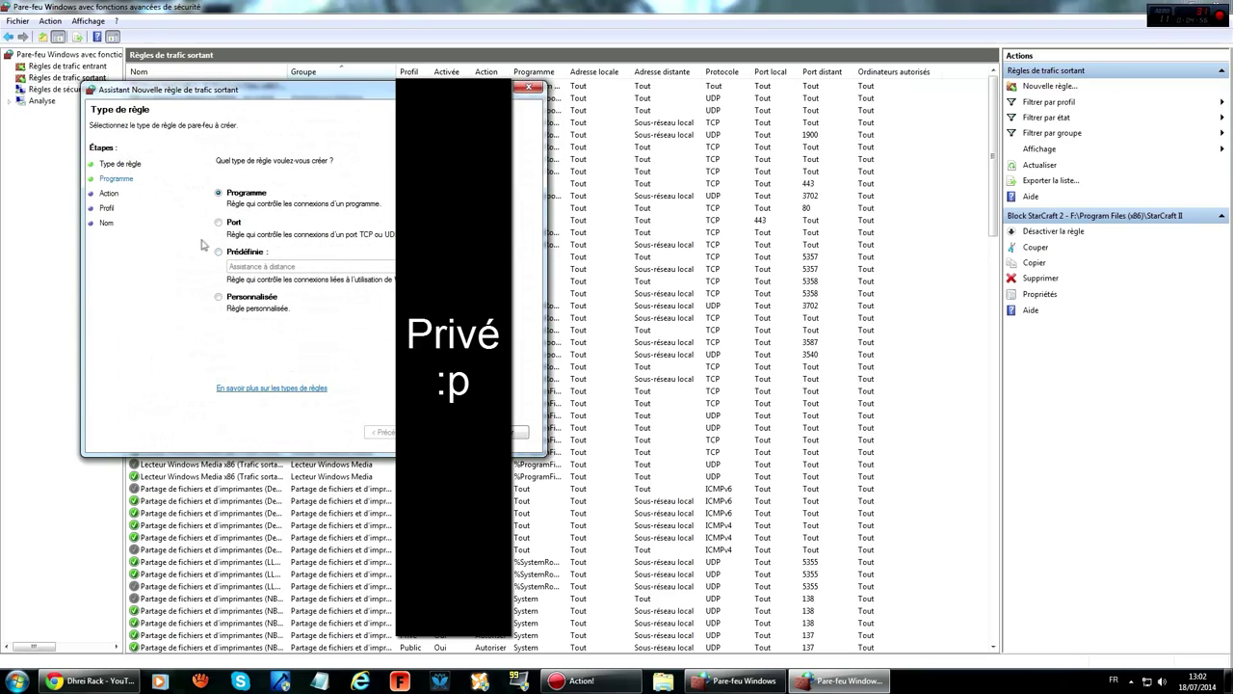
pyautogui.click(217, 223)
pyautogui.press('Return')
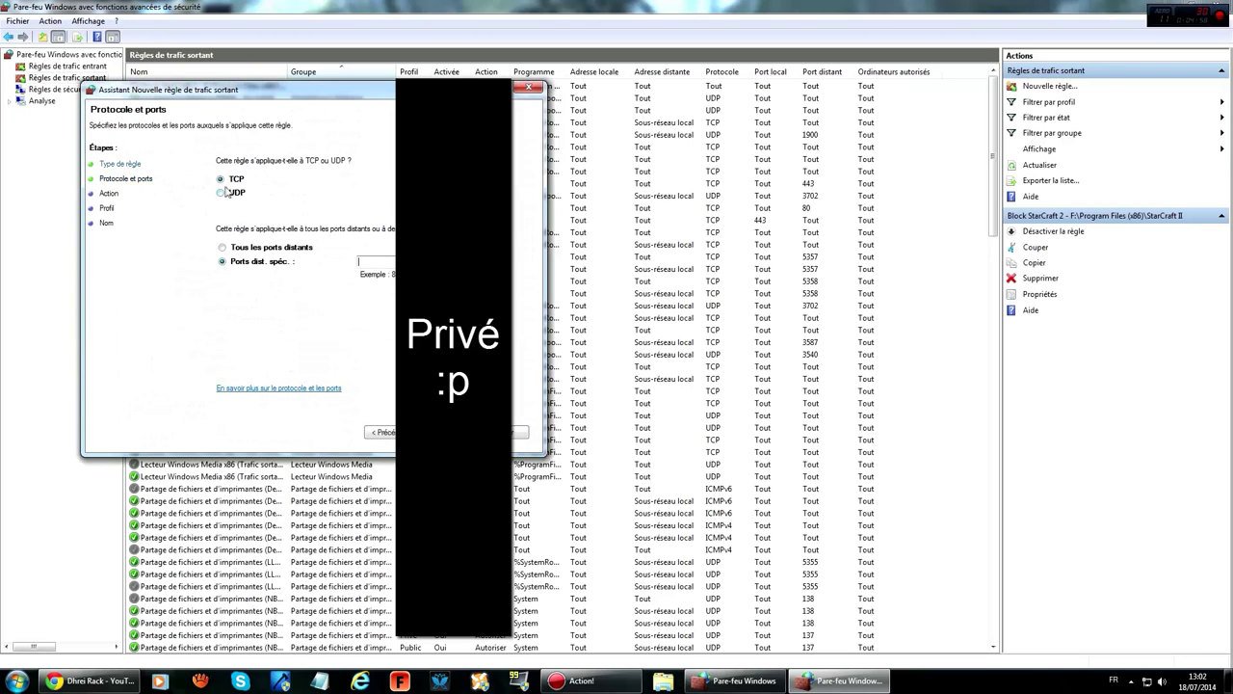
pyautogui.write('5')
pyautogui.press('Return')
# Allow the connection without the Public profile, finish the outbound rule as "Exemple de jeu 1", and select only that rule in the list.
pyautogui.click(243, 189)
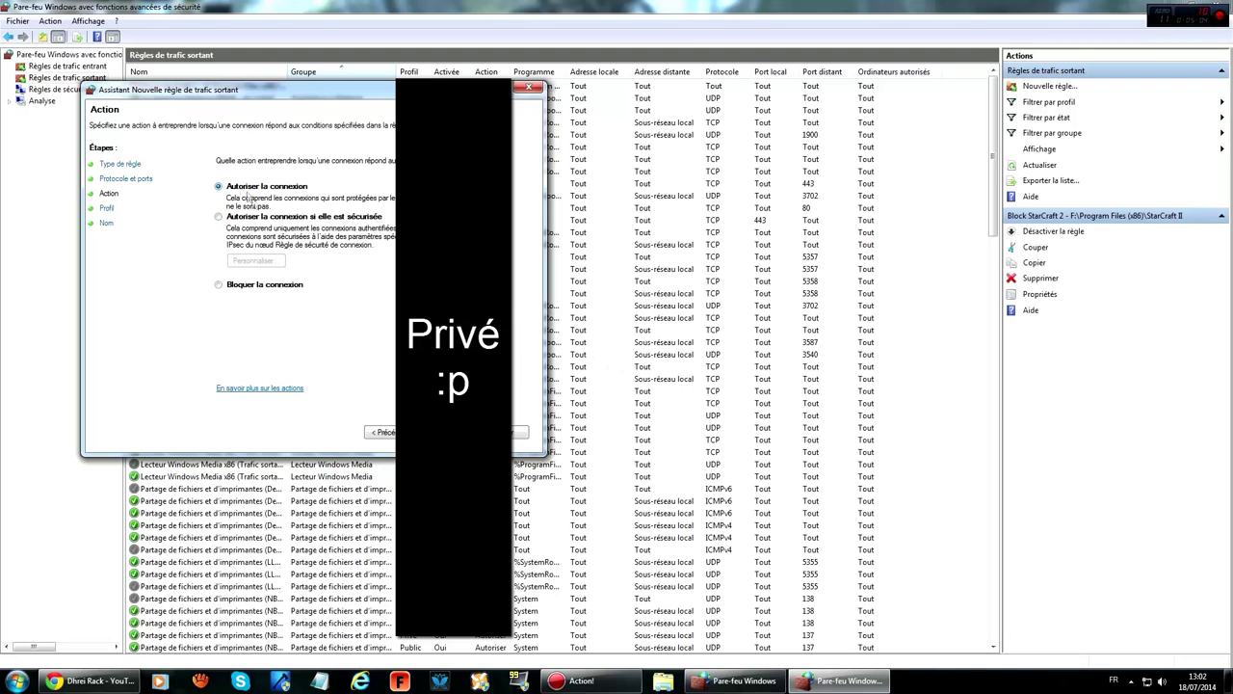
pyautogui.press('Return')
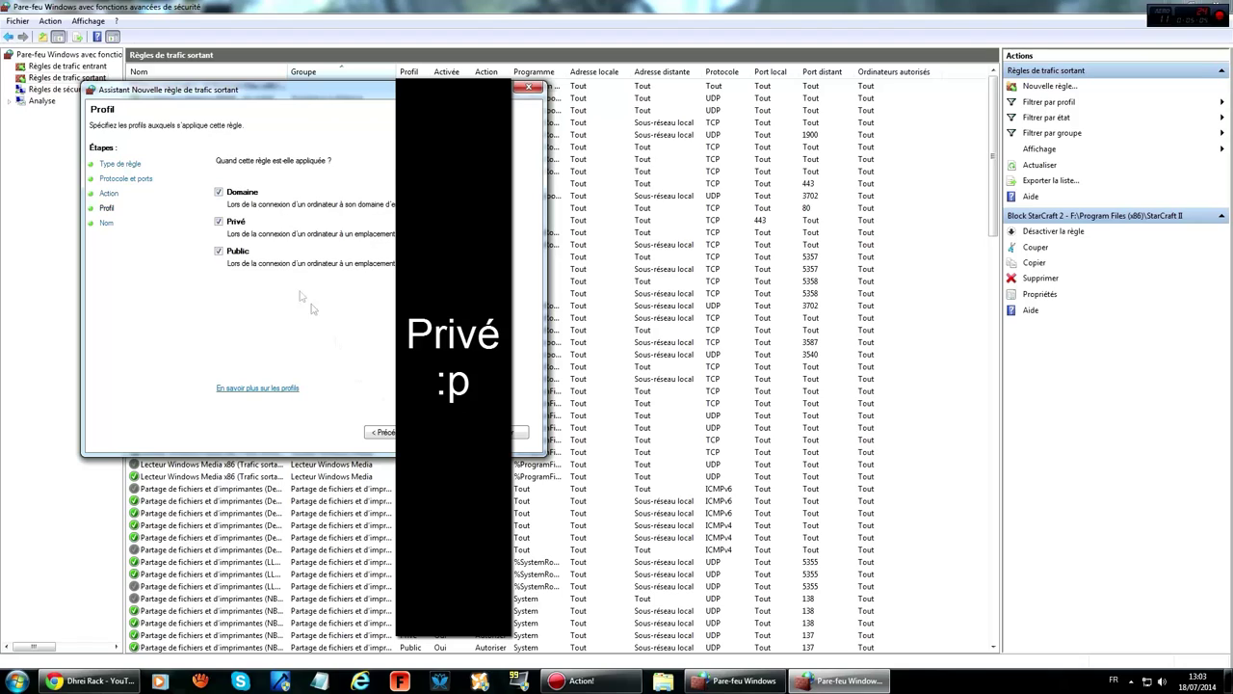
pyautogui.click(219, 250)
pyautogui.press('Return')
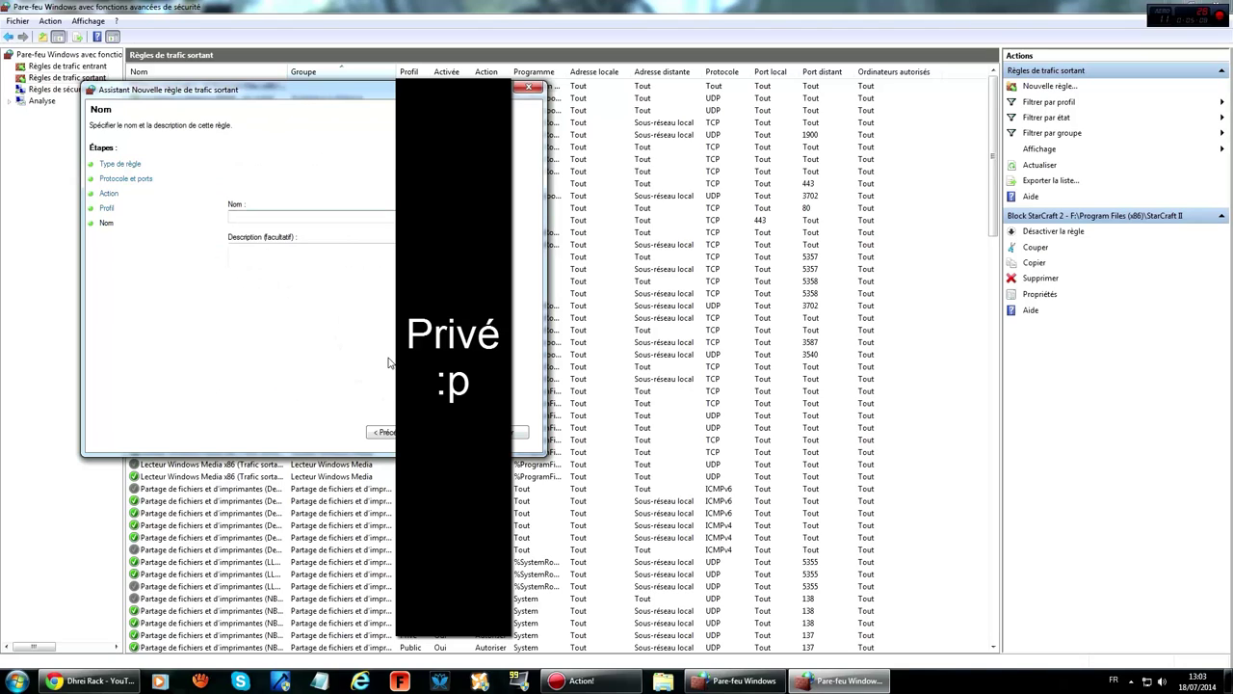
pyautogui.write('Exemple de jeu 1')
pyautogui.press('Return')
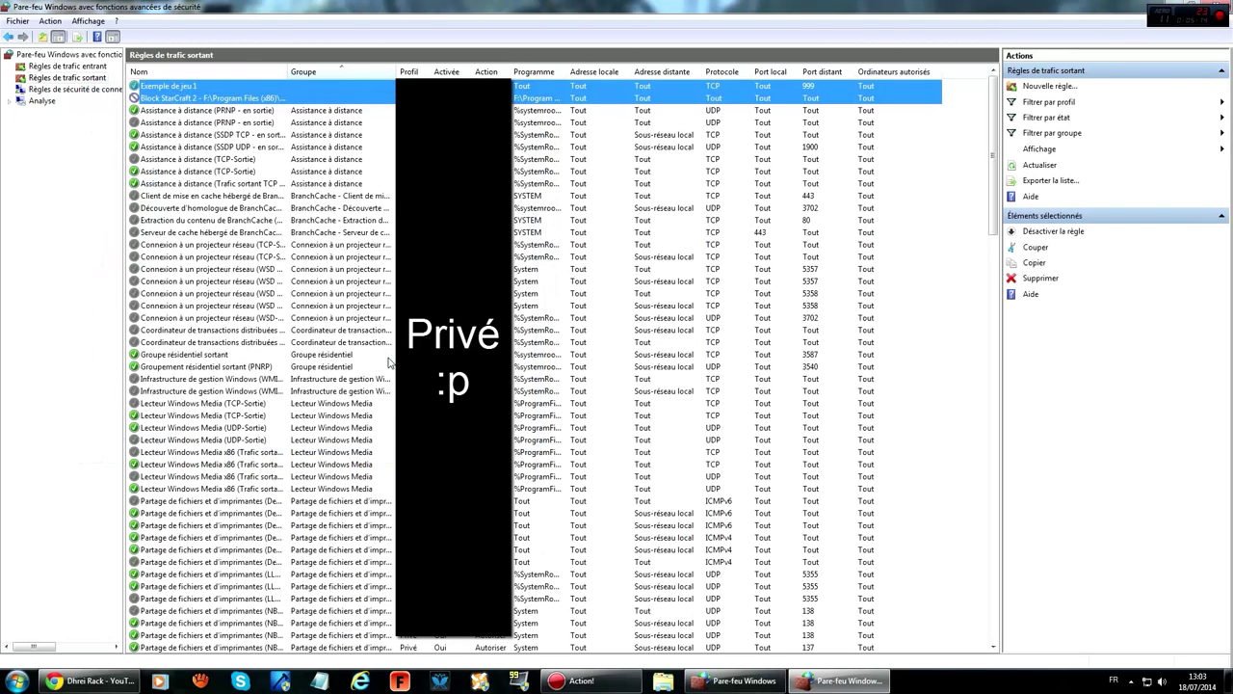
pyautogui.click(544, 88)
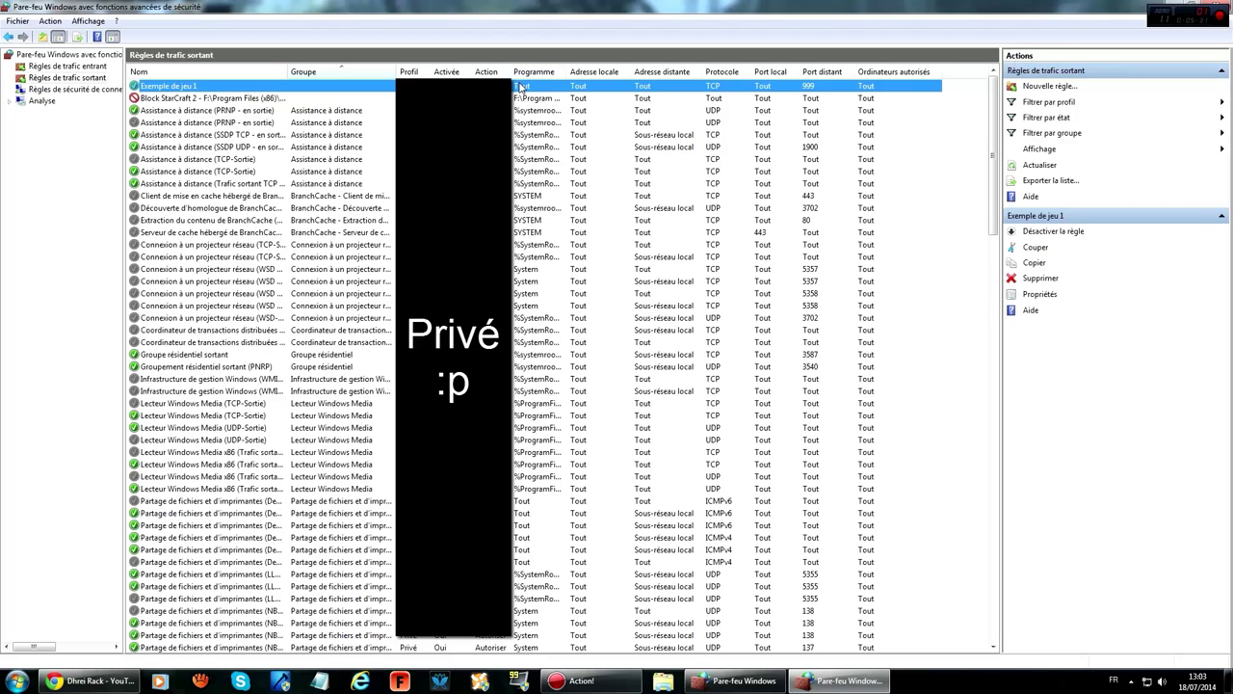
# Minimize the advanced firewall window, switch to Chrome and open a new tab.
pyautogui.click(1168, 9)
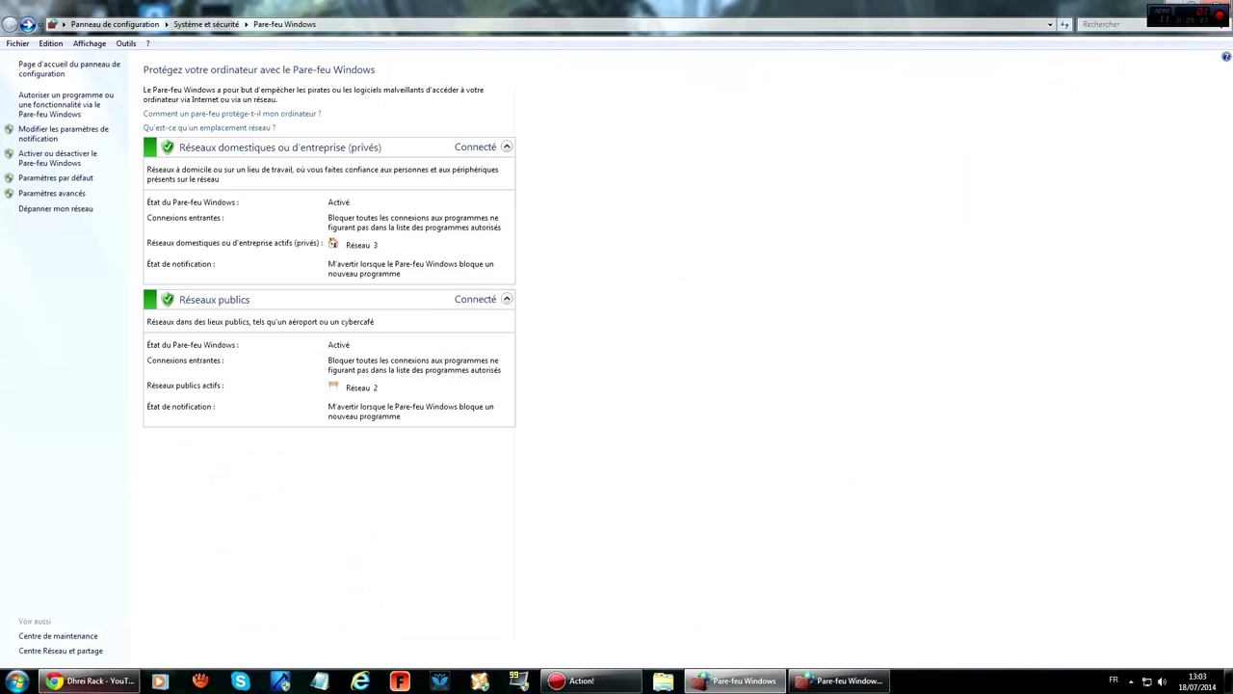
pyautogui.click(90, 681)
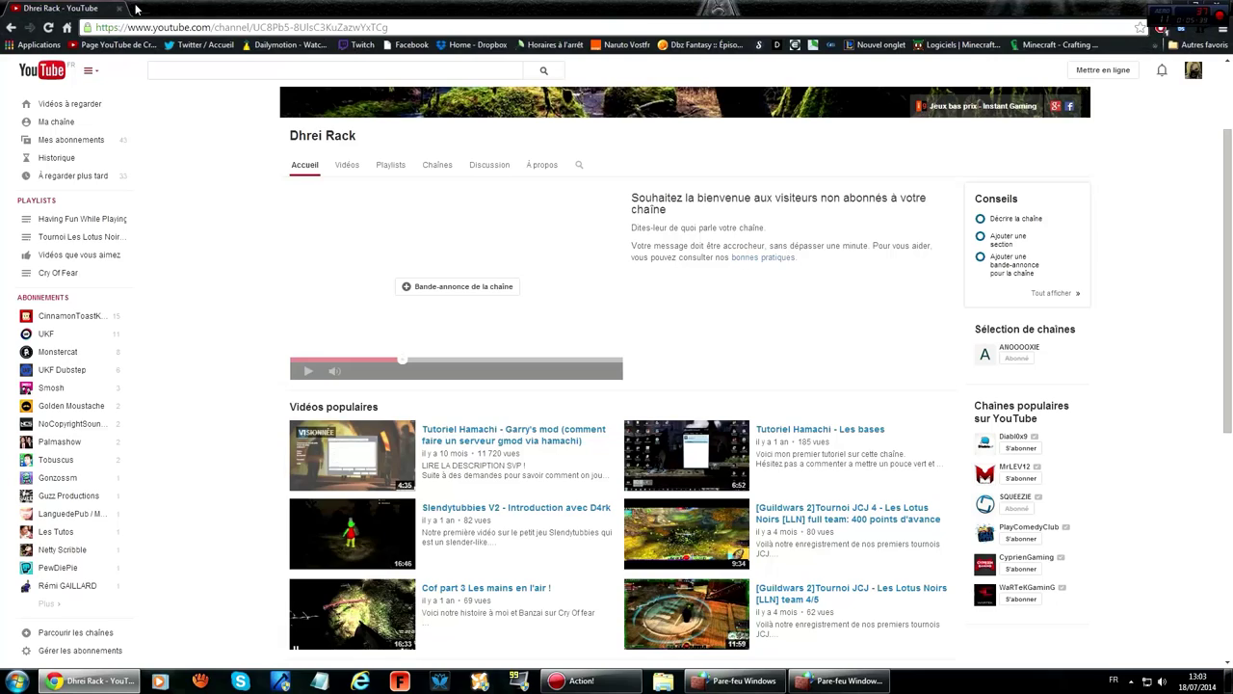
pyautogui.click(136, 7)
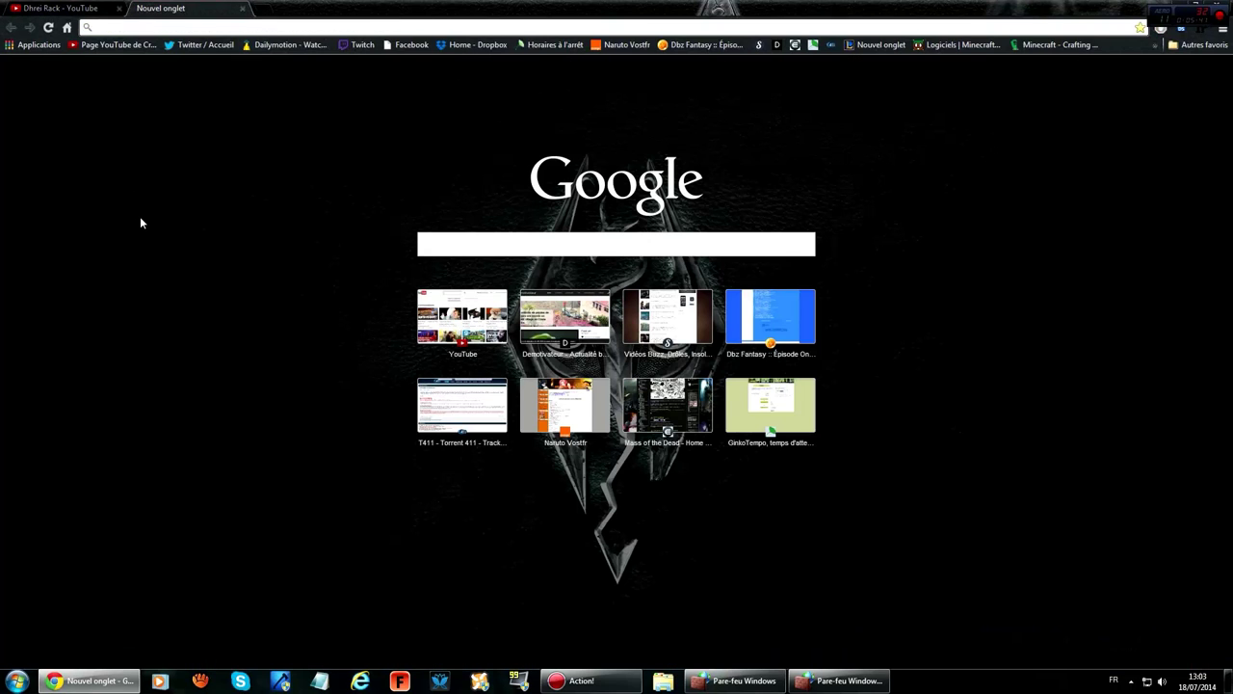
# Open the Livebox administration page at 192.168.1.1 and display the NAT/PAT rules in its advanced network configuration.
pyautogui.write('192.168.1.1')
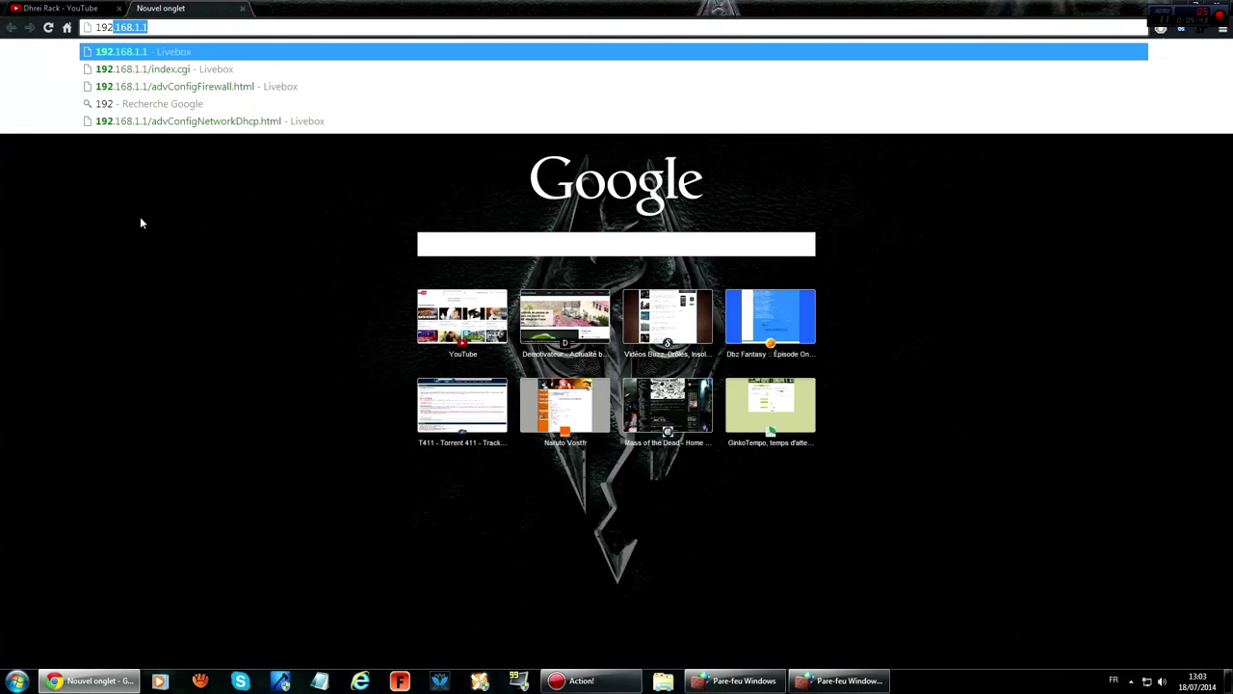
pyautogui.press('Return')
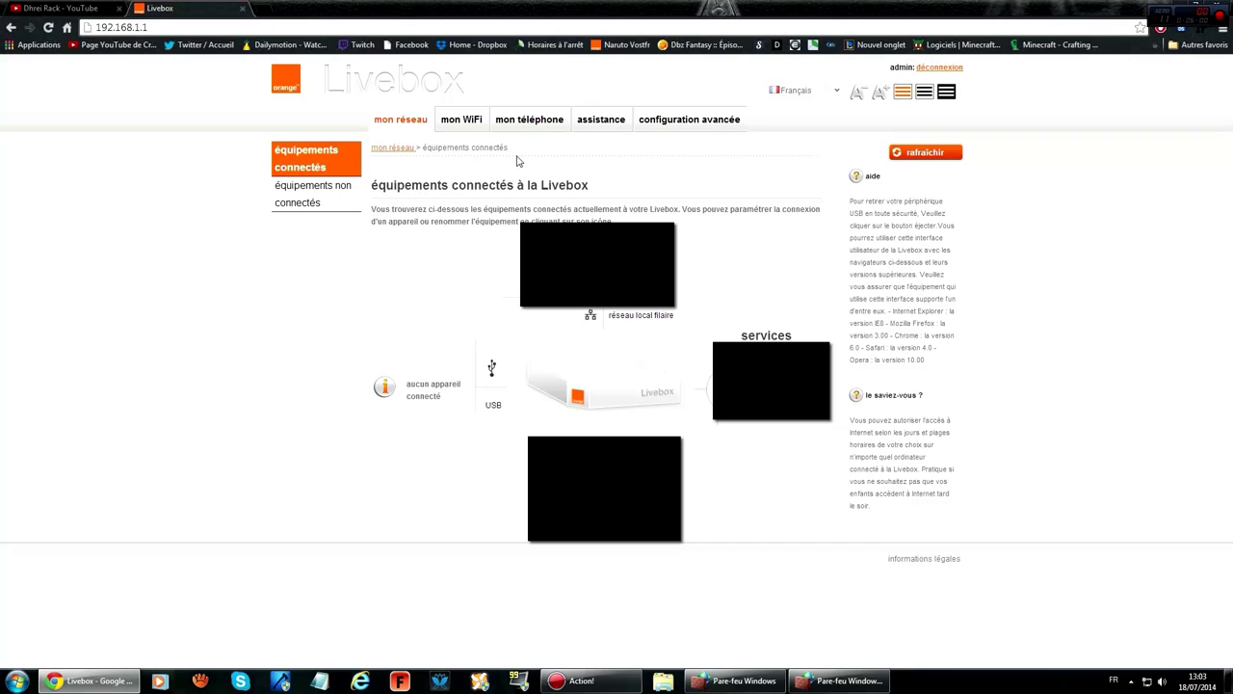
pyautogui.click(678, 125)
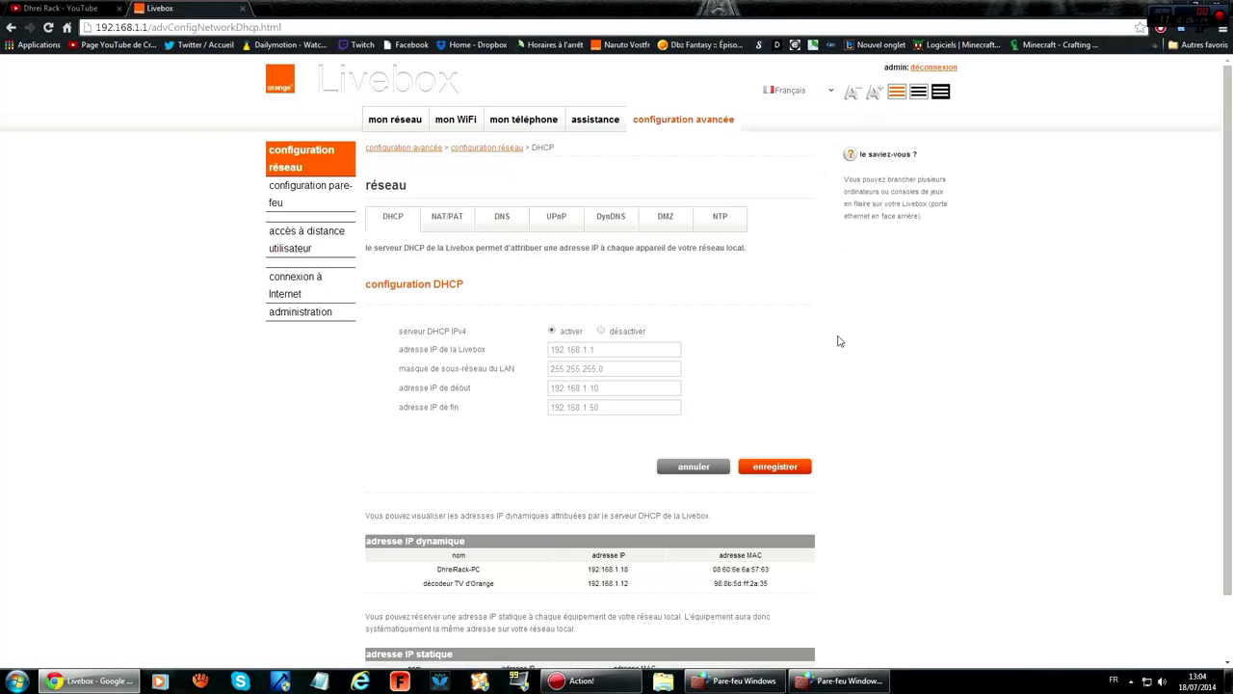
pyautogui.click(446, 226)
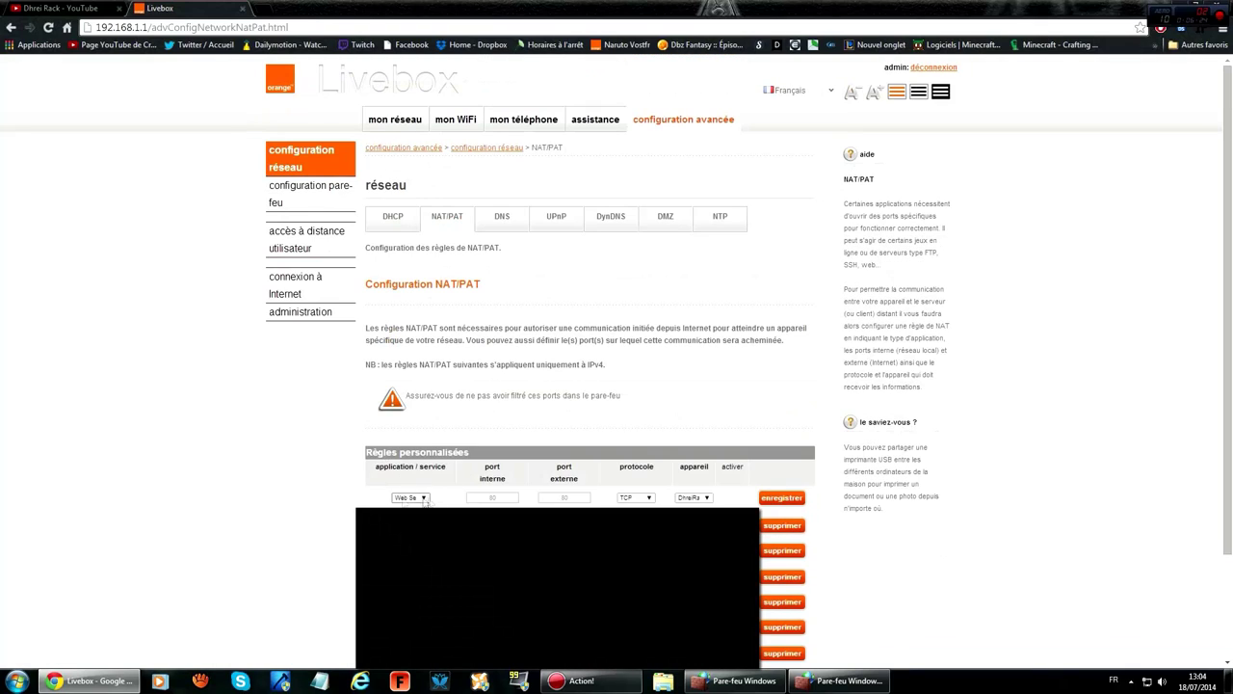
pyautogui.click(423, 498)
pyautogui.click(258, 536)
pyautogui.click(636, 501)
pyautogui.press('Down')
pyautogui.press('Down')
pyautogui.press('Return')
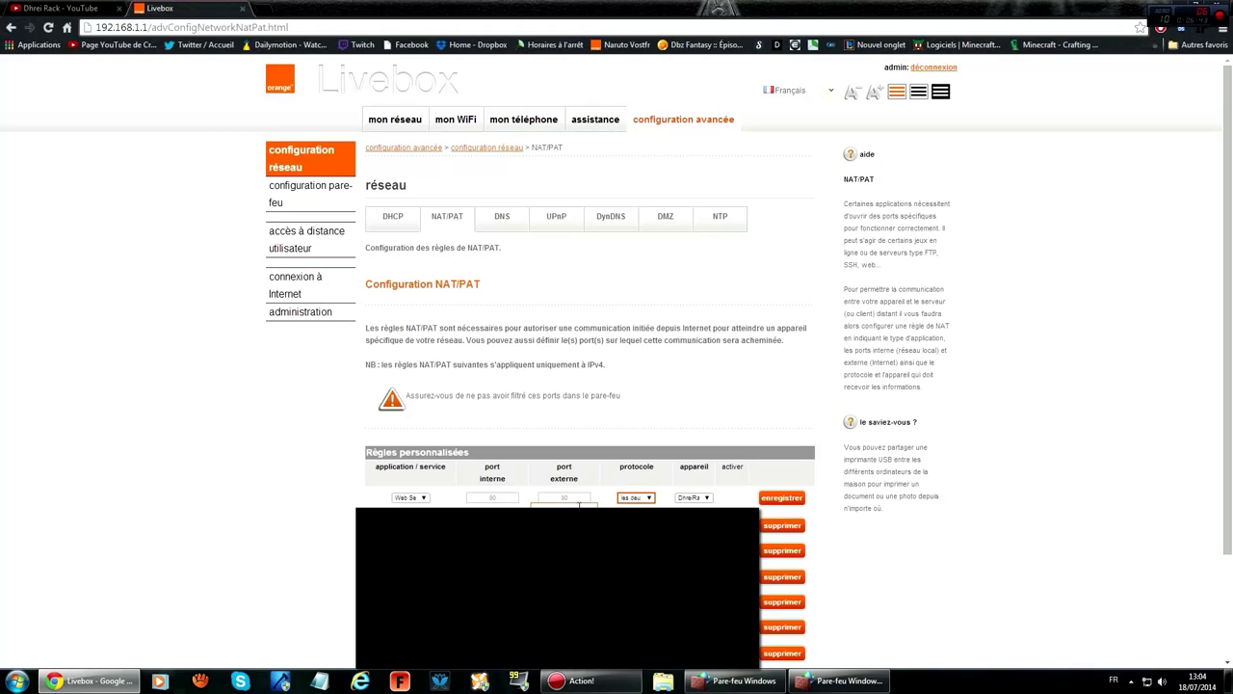
pyautogui.click(570, 497)
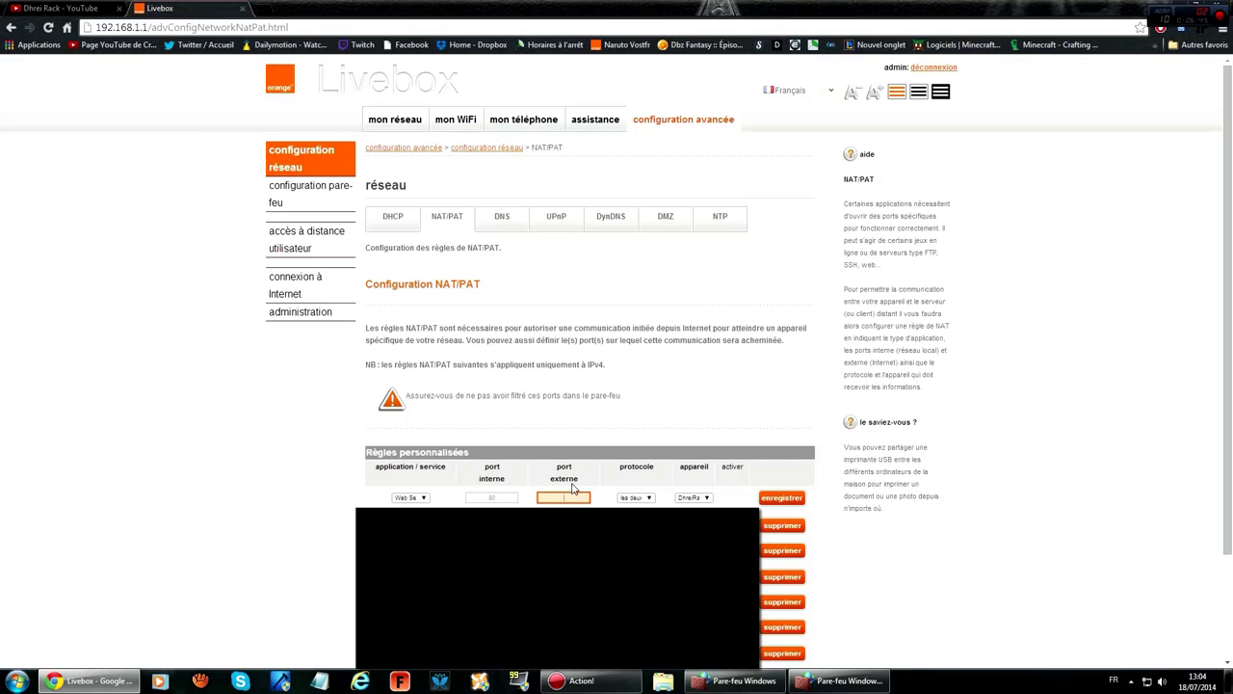
pyautogui.click(507, 500)
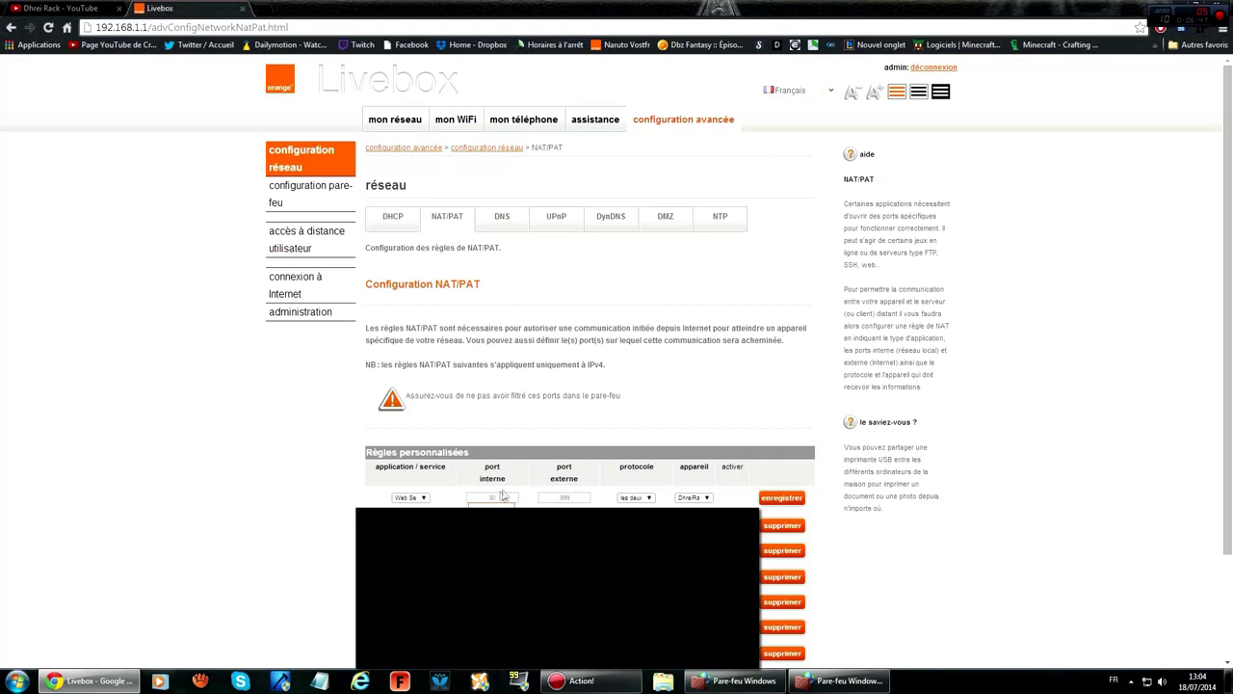
pyautogui.write('999')
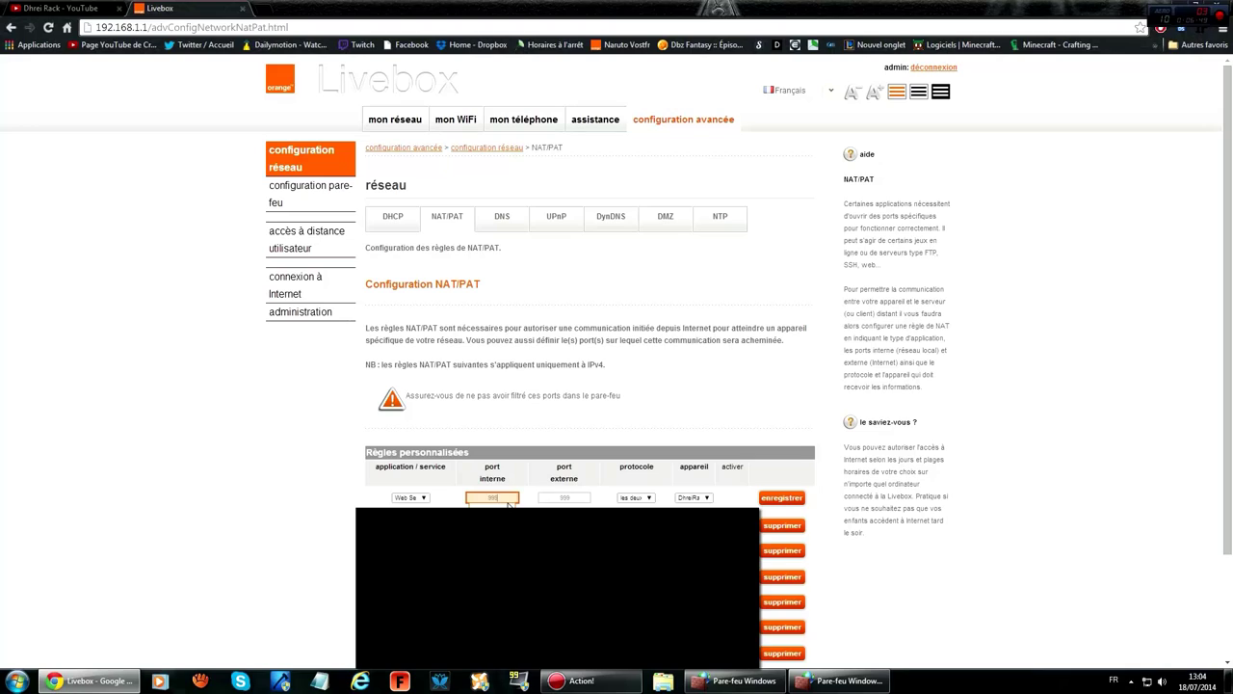
pyautogui.click(424, 498)
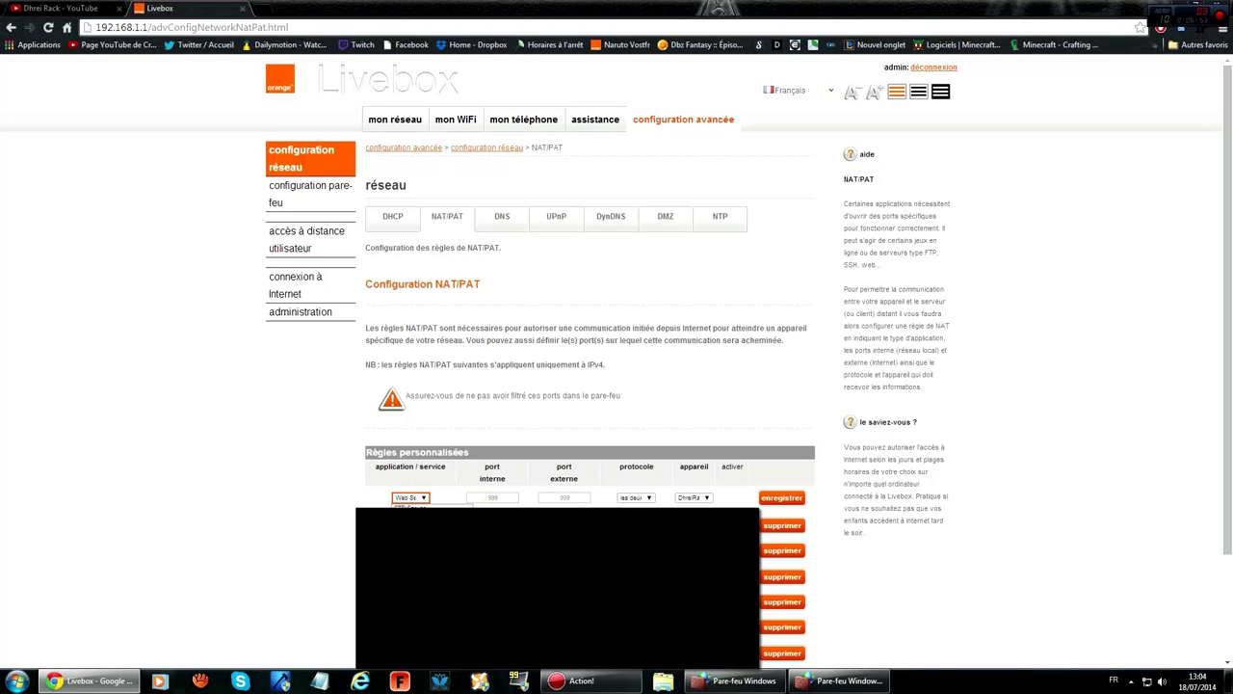
pyautogui.click(415, 515)
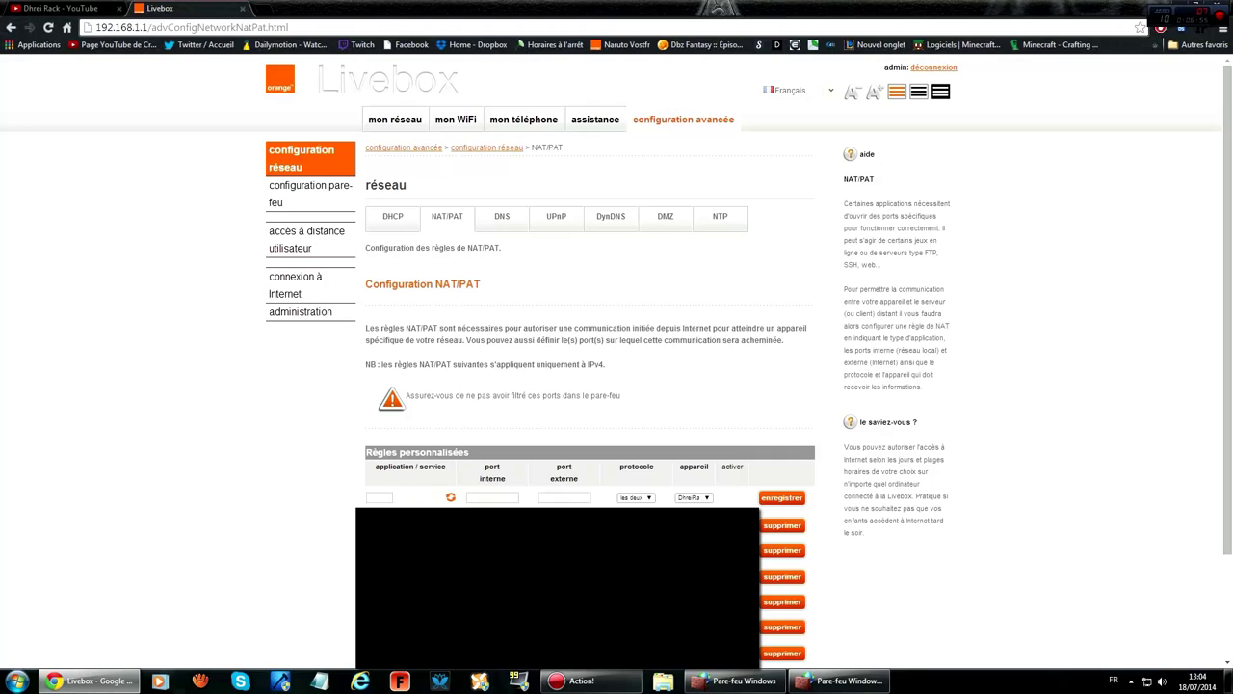
pyautogui.click(379, 497)
pyautogui.write('Jeu 1')
pyautogui.click(333, 476)
pyautogui.click(450, 498)
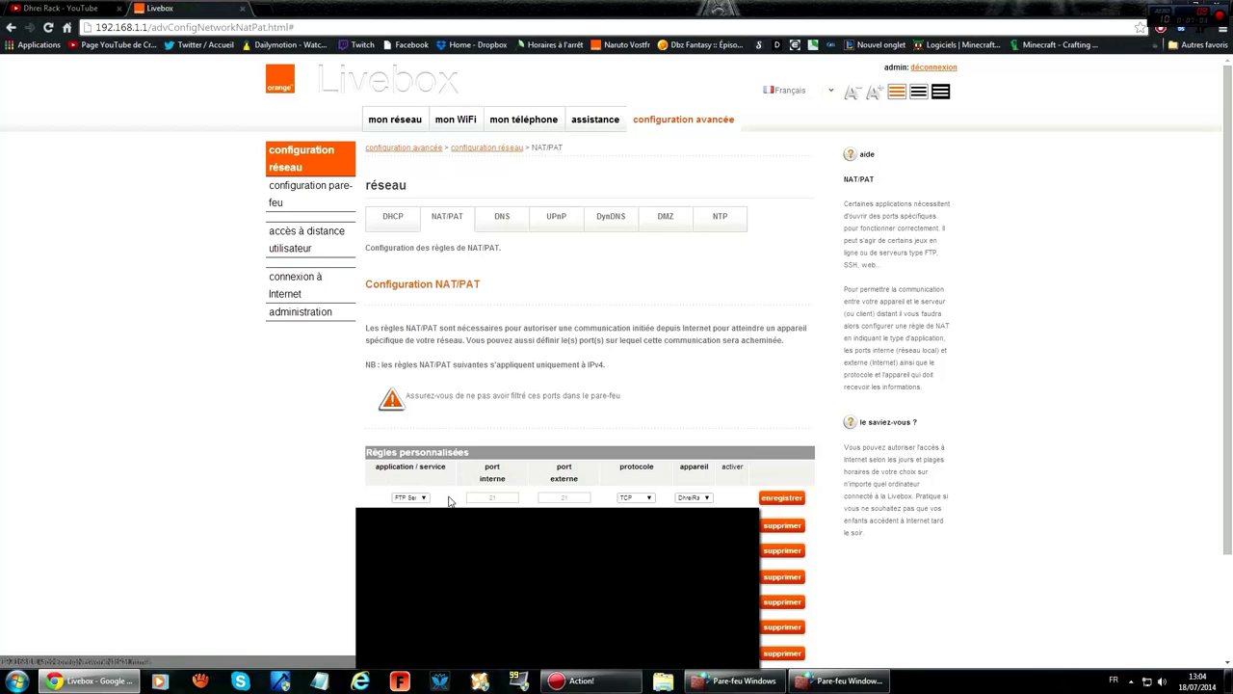
# Start a custom NAT/PAT rule named "Jeu 1" with internal port 999 and external port 999.
pyautogui.click(410, 497)
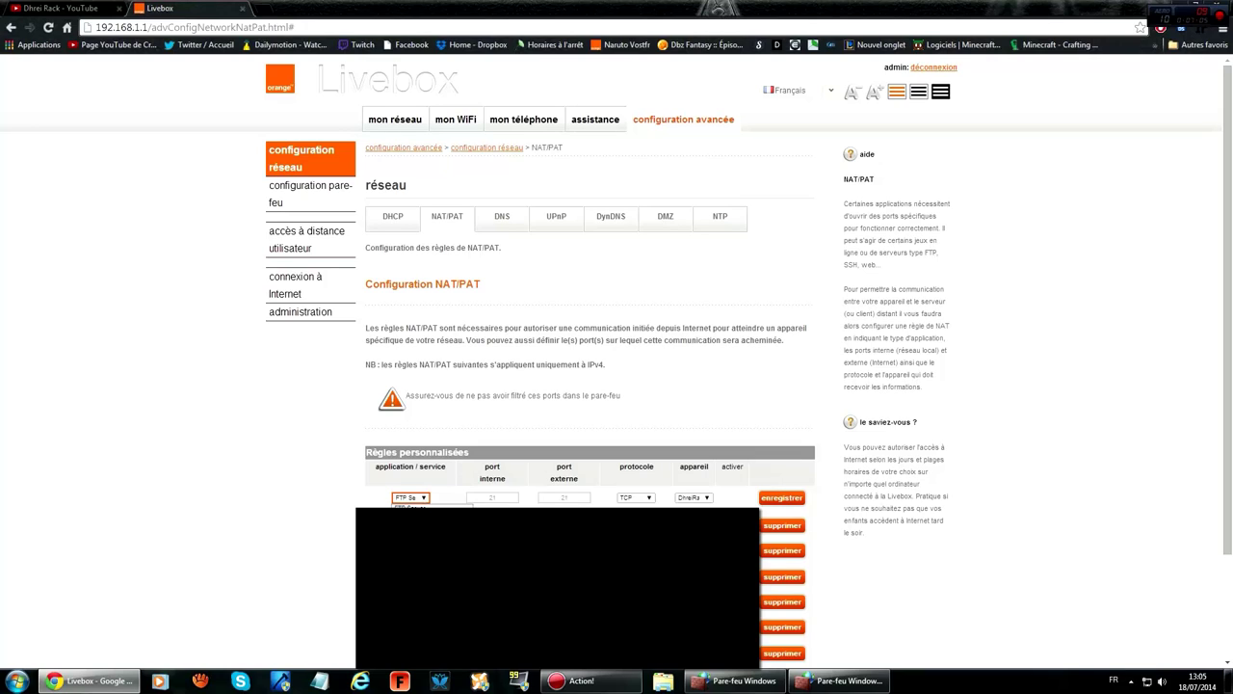
pyautogui.click(410, 507)
pyautogui.click(387, 498)
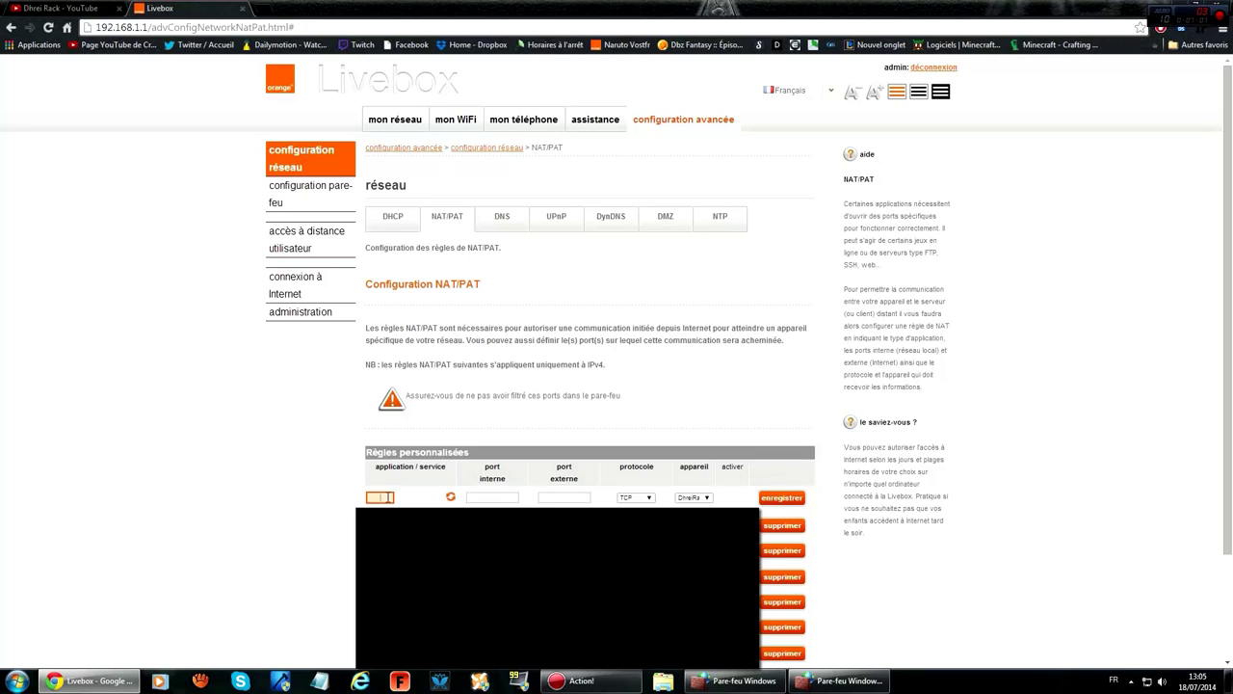
pyautogui.write('Jeu 1')
pyautogui.click(493, 497)
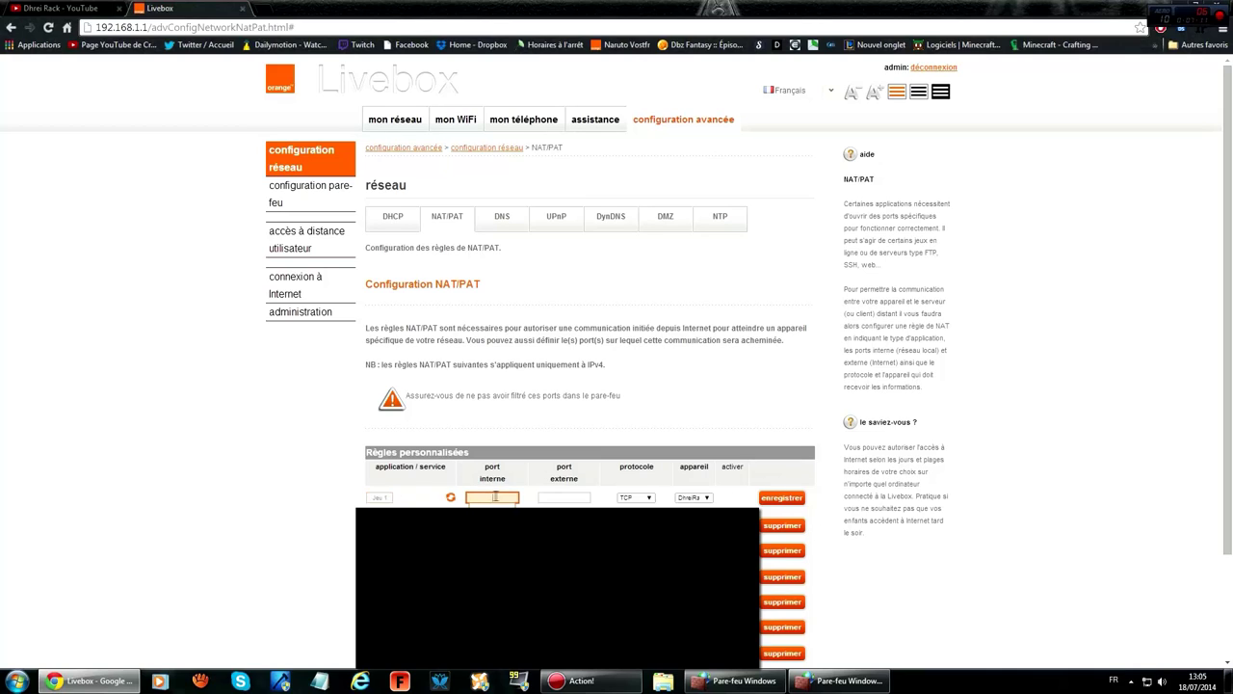
pyautogui.write('999')
pyautogui.click(564, 497)
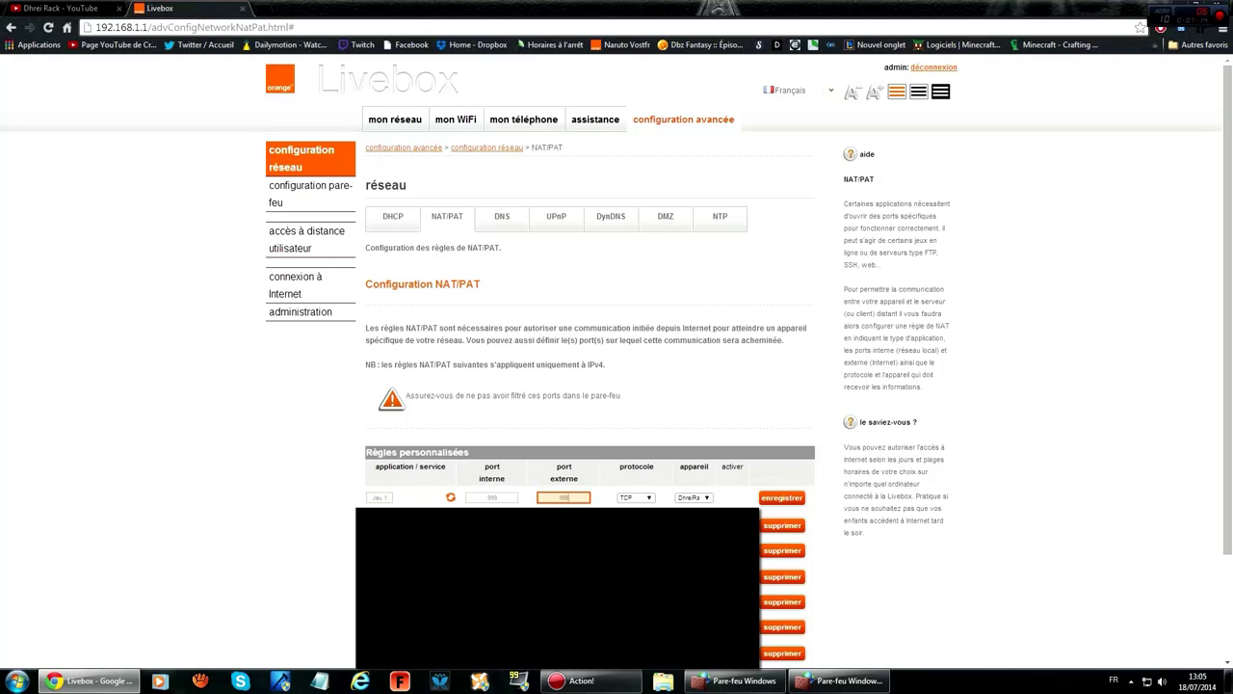
# Set the new rule's protocol to "les deux", save the rule, and check its entry in the custom rules list.
pyautogui.press('Tab')
pyautogui.press('Down')
pyautogui.press('Down')
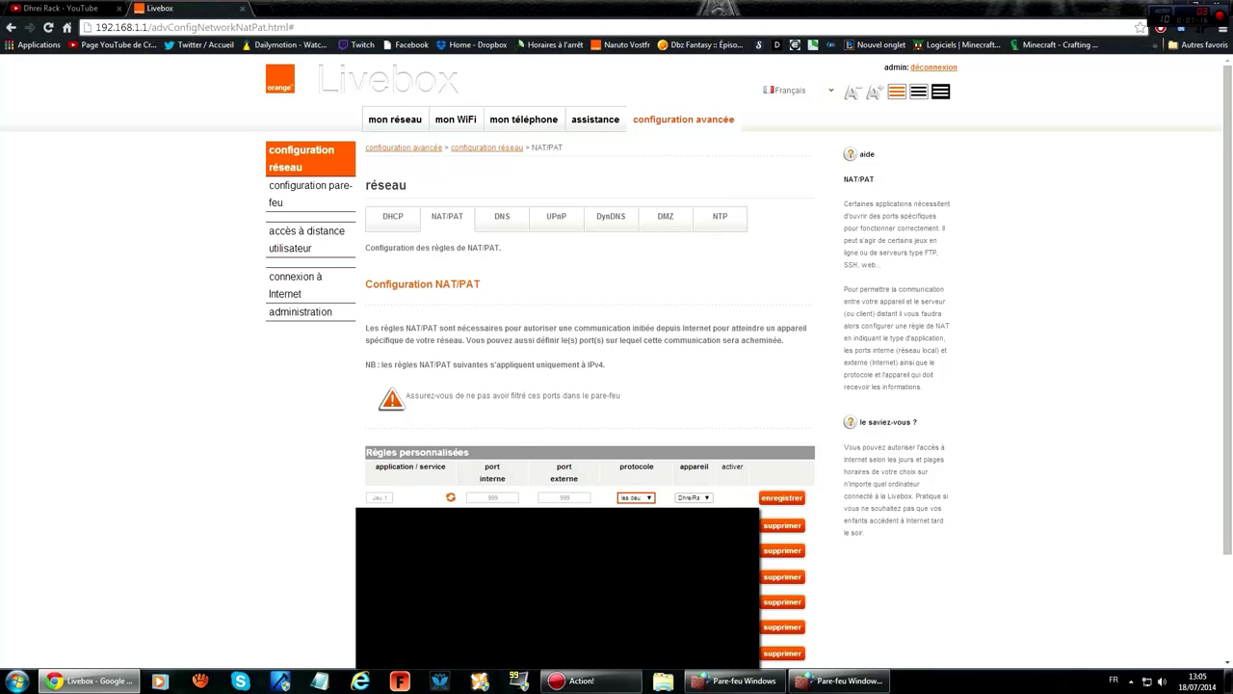
pyautogui.click(768, 499)
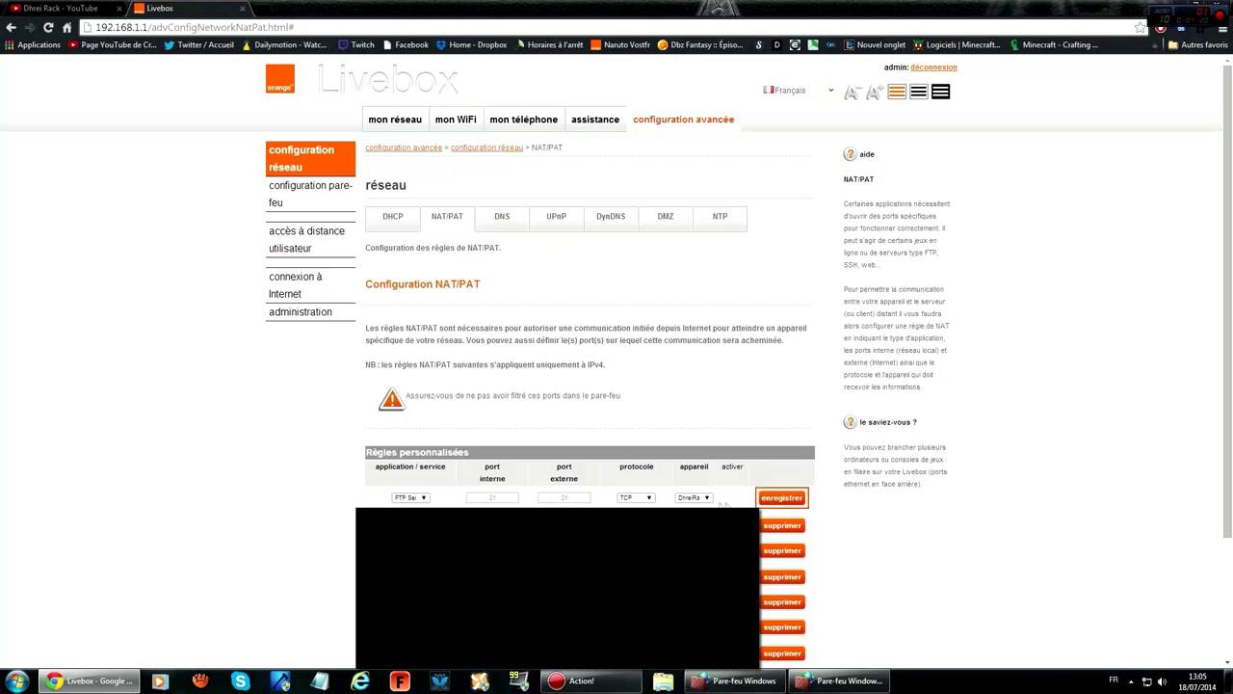
pyautogui.scroll(-2, 327, 500)
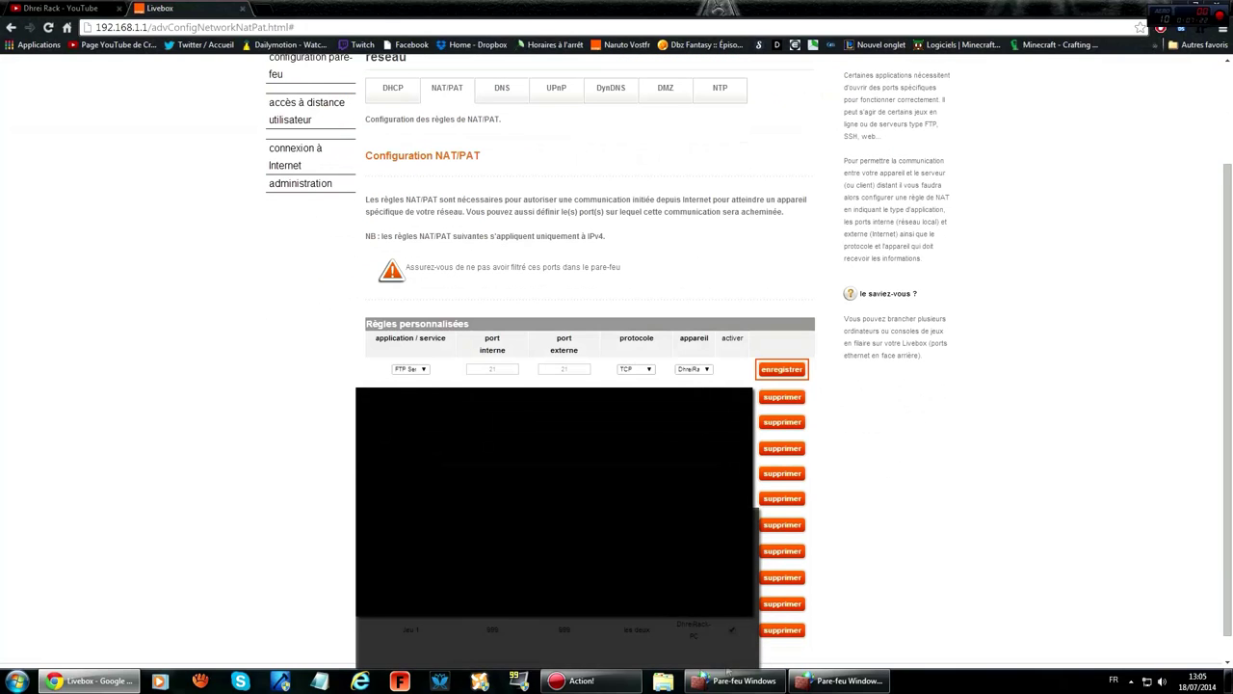